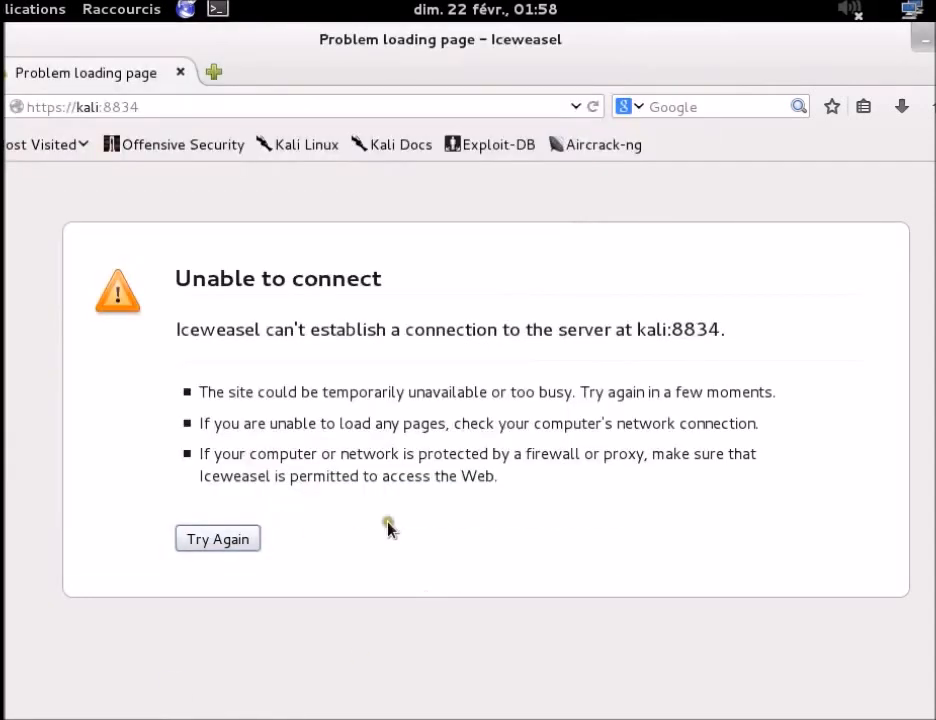
pyautogui.click(220, 542)
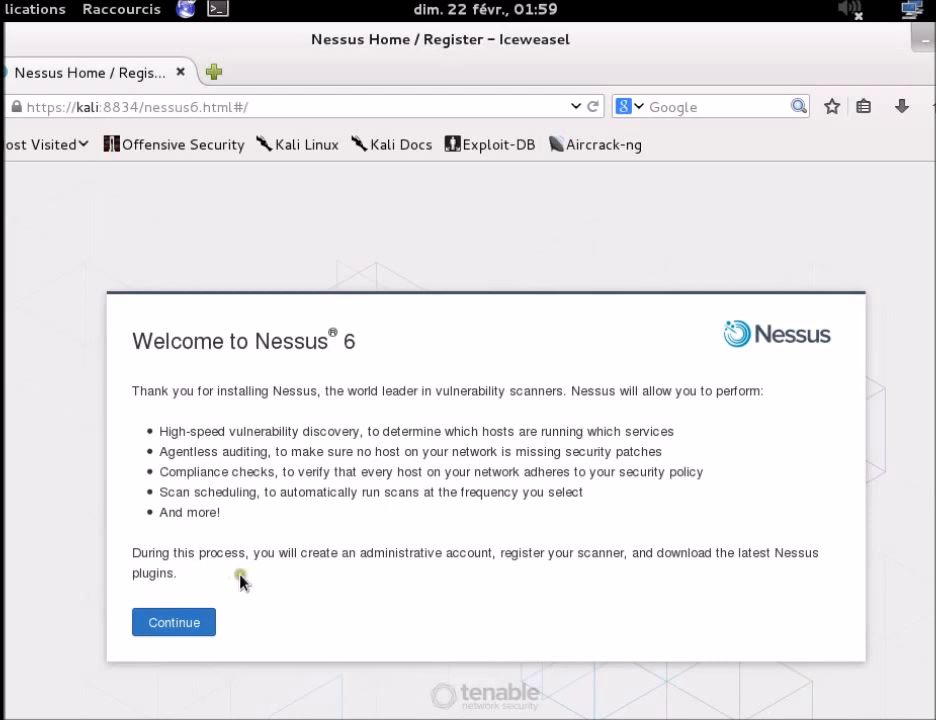
# Step: Create the System Administrator account with username 'test' and a confirmed password
pyautogui.click(204, 621)
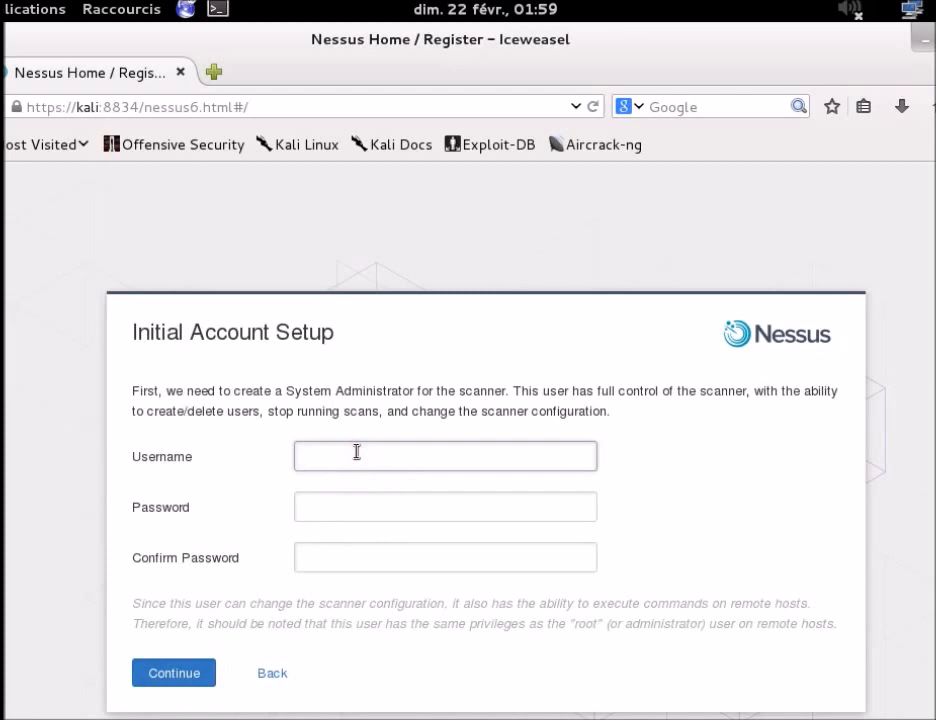
pyautogui.write('test')
pyautogui.press('Tab')
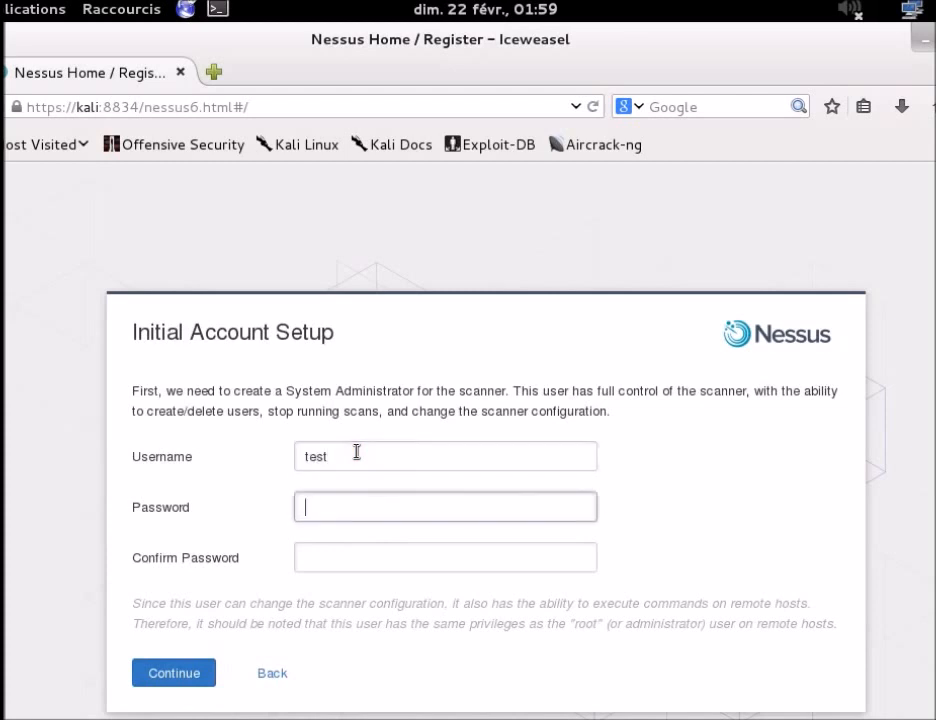
pyautogui.write('test')
pyautogui.press('Tab')
pyautogui.write('test')
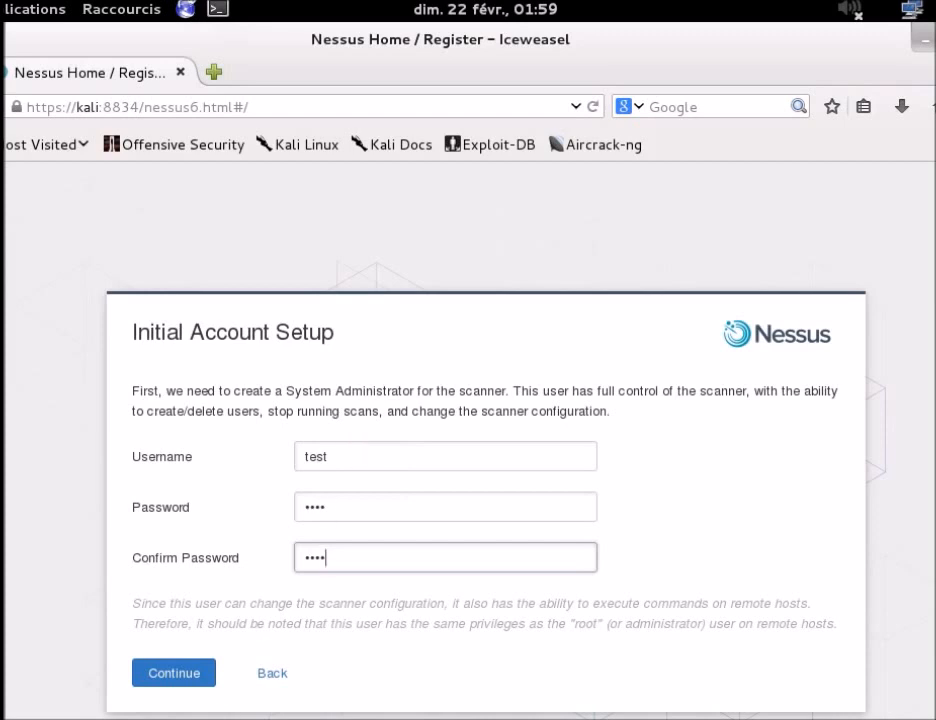
pyautogui.click(158, 680)
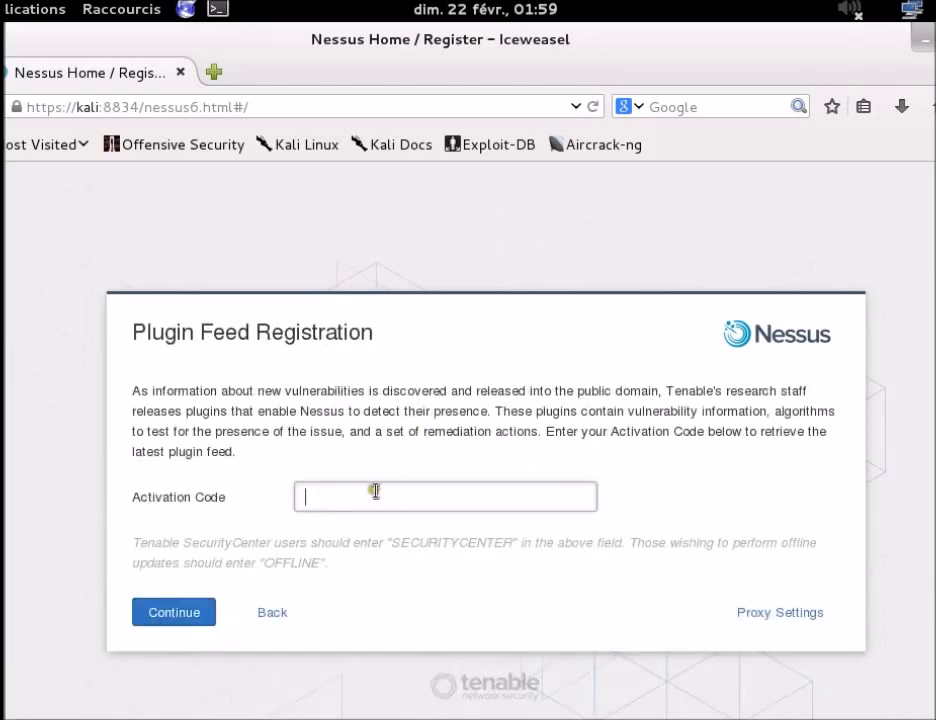
# Step: Paste the activation code and submit it to start downloading the latest plugins
pyautogui.hotkey('ctrl', 'v')
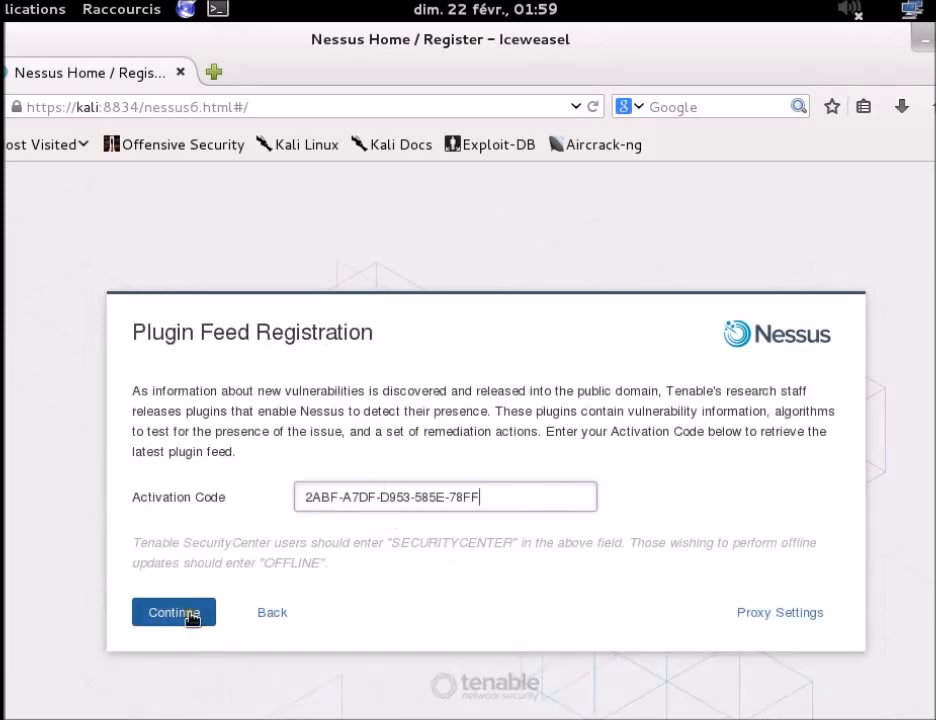
pyautogui.moveTo(482, 497); pyautogui.dragTo(216, 497)
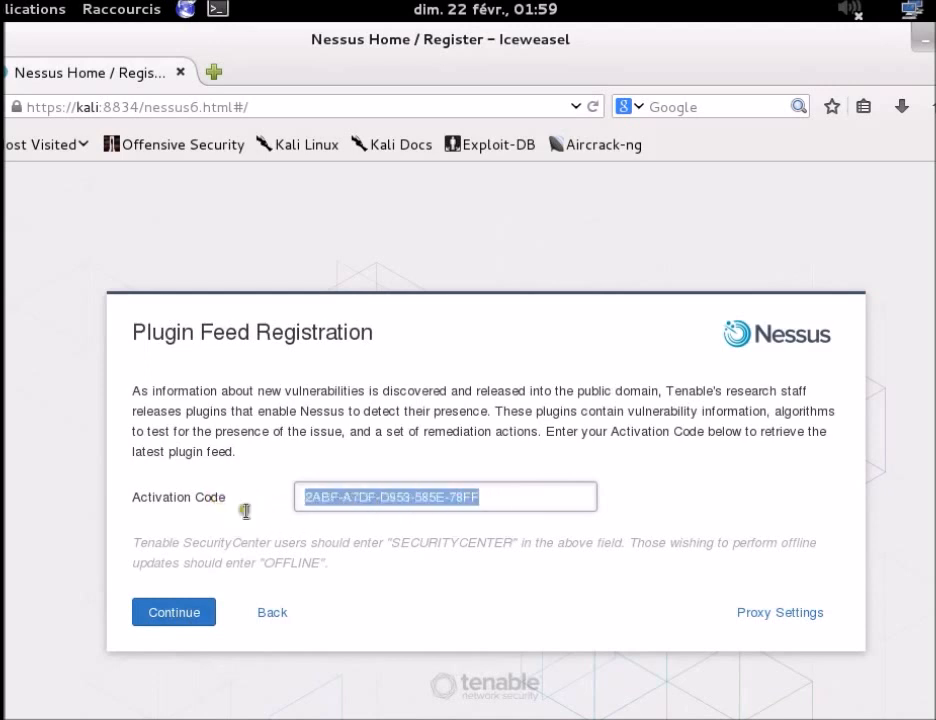
pyautogui.click(622, 434)
pyautogui.moveTo(511, 492); pyautogui.dragTo(219, 476)
pyautogui.click(231, 451)
pyautogui.click(161, 622)
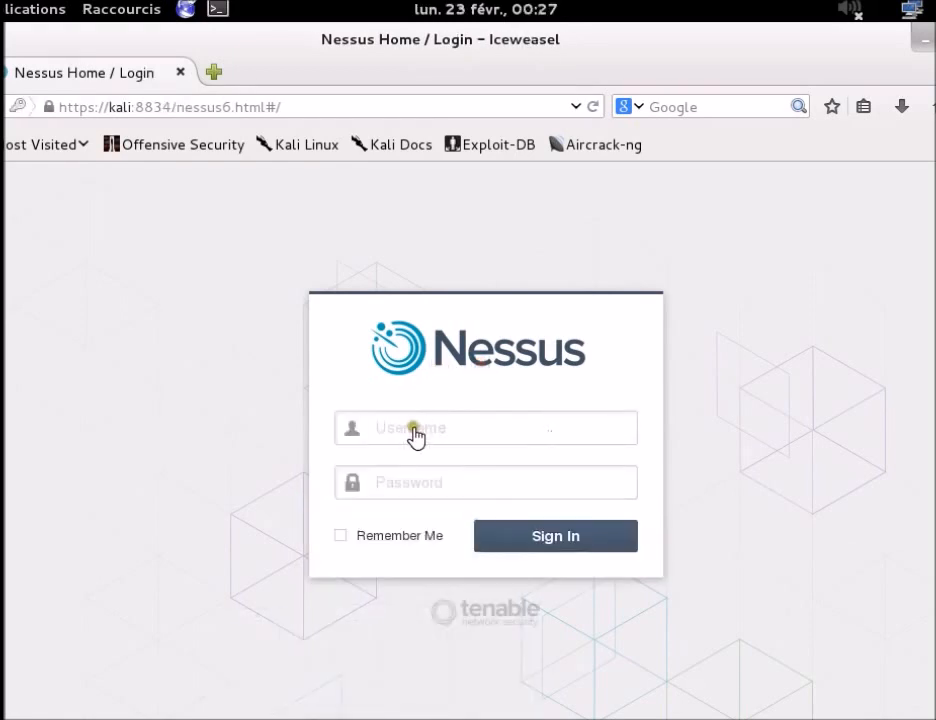
# Step: Log in as user 'test' with the account password and dismiss the save-password prompt
pyautogui.click(414, 430)
pyautogui.click(773, 357)
pyautogui.click(432, 432)
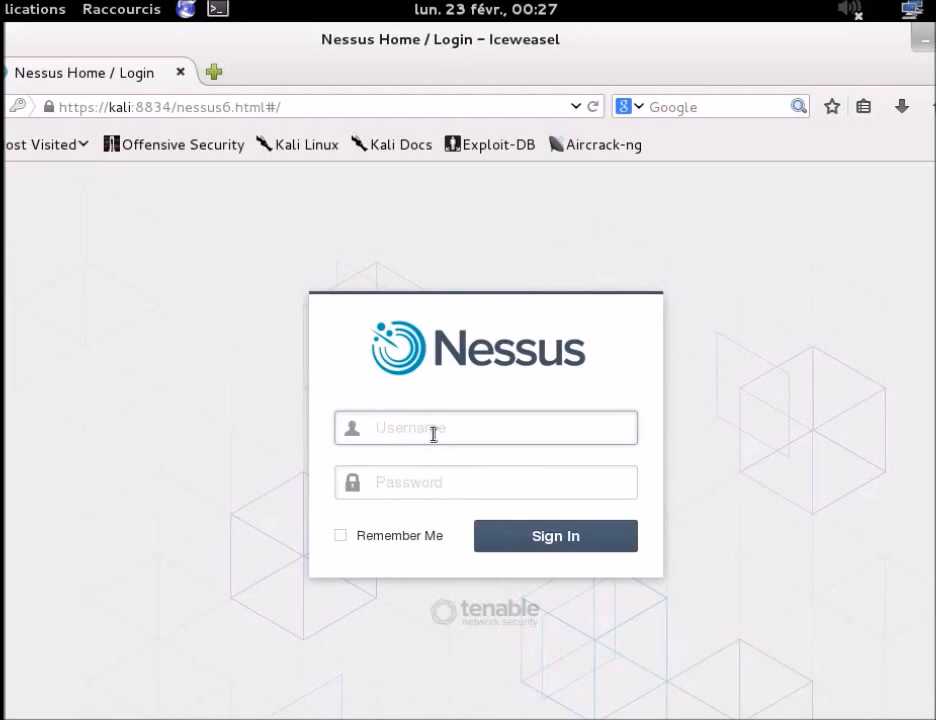
pyautogui.write('test')
pyautogui.press('Tab')
pyautogui.write('test')
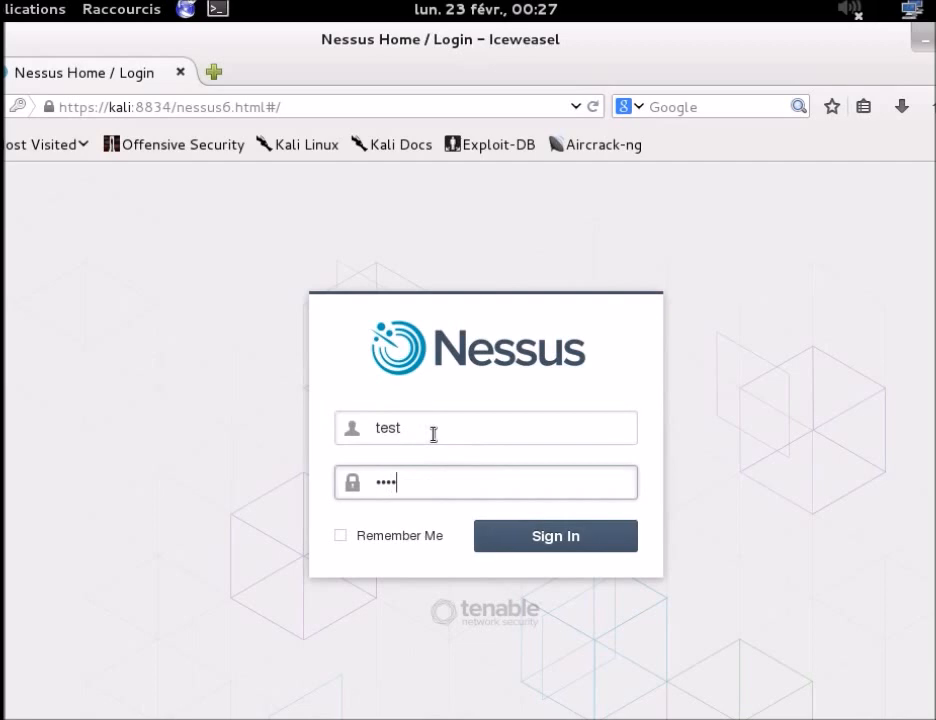
pyautogui.press('Return')
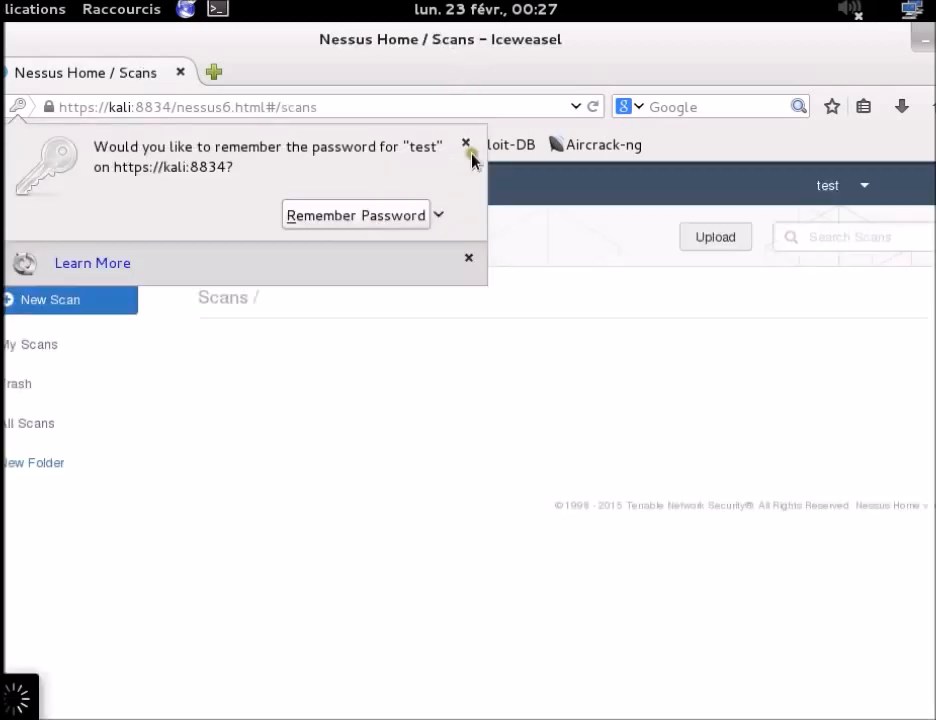
pyautogui.click(467, 146)
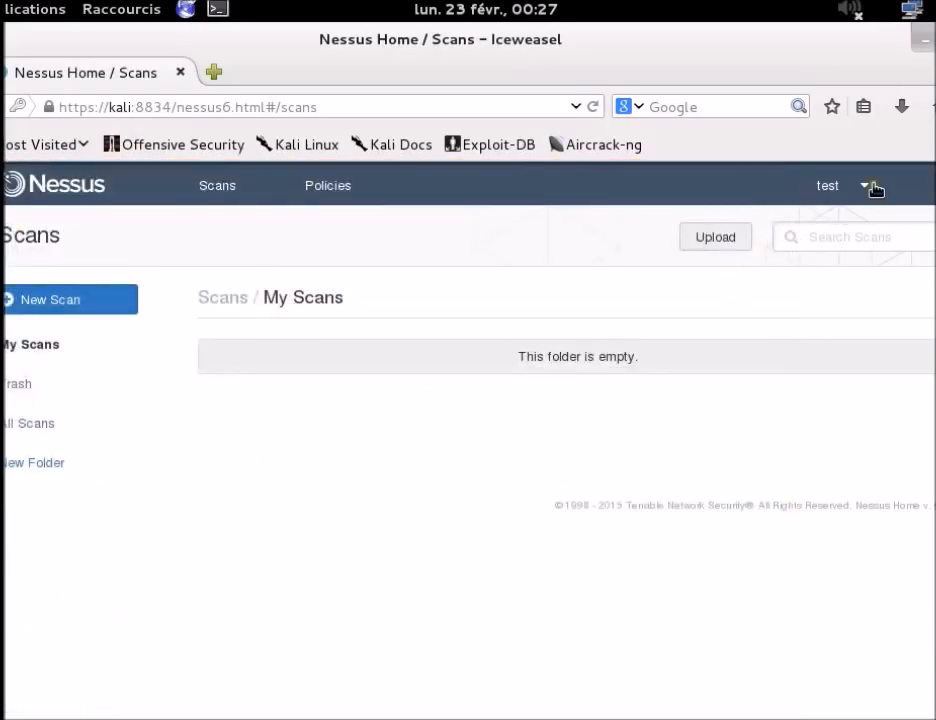
pyautogui.click(863, 190)
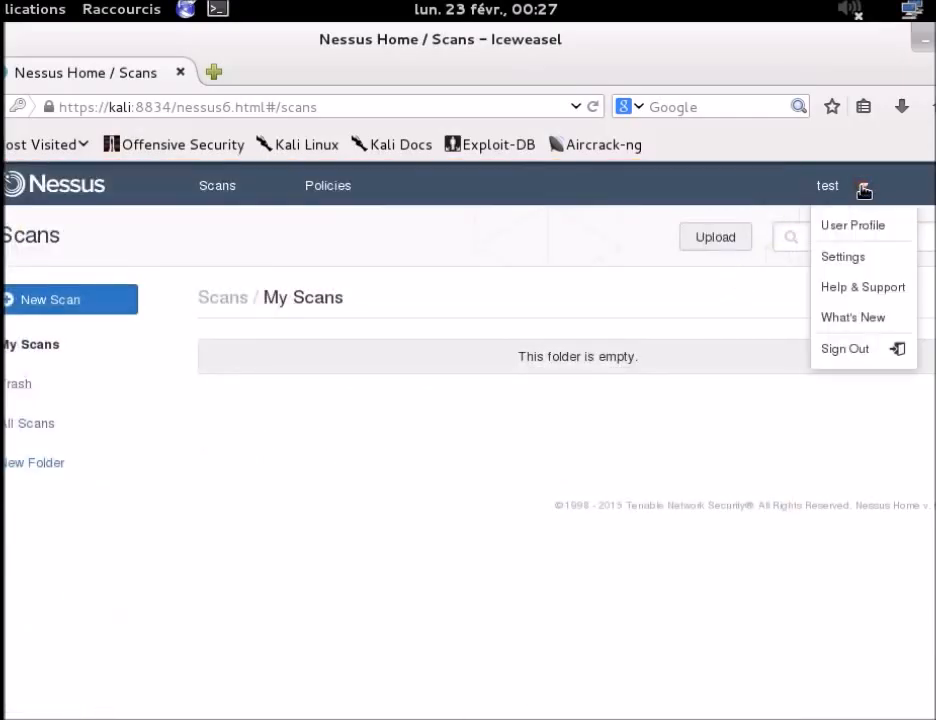
pyautogui.click(857, 257)
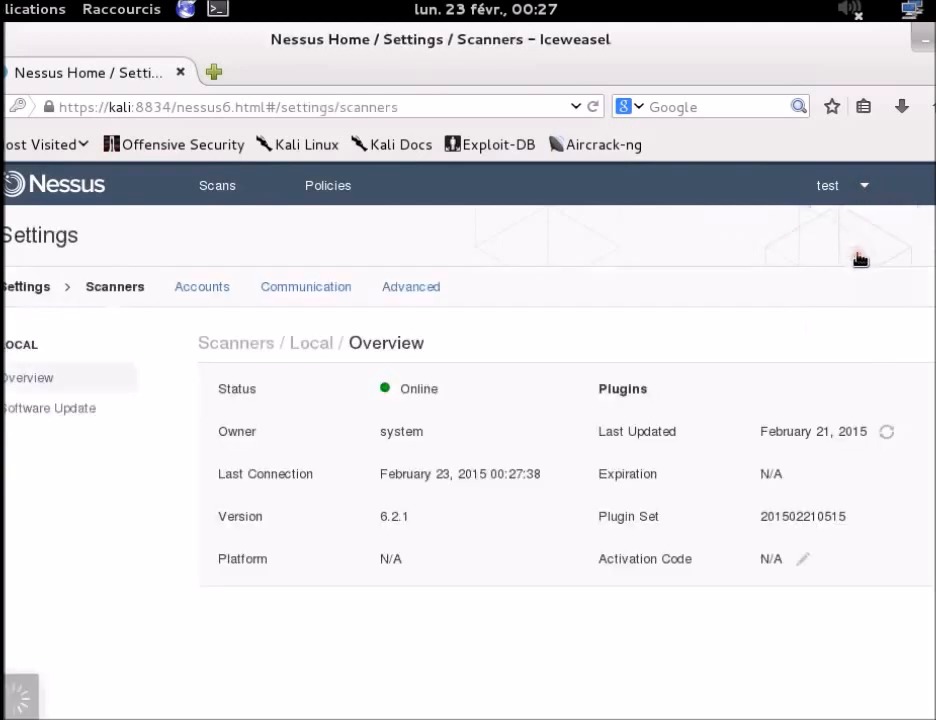
pyautogui.click(190, 297)
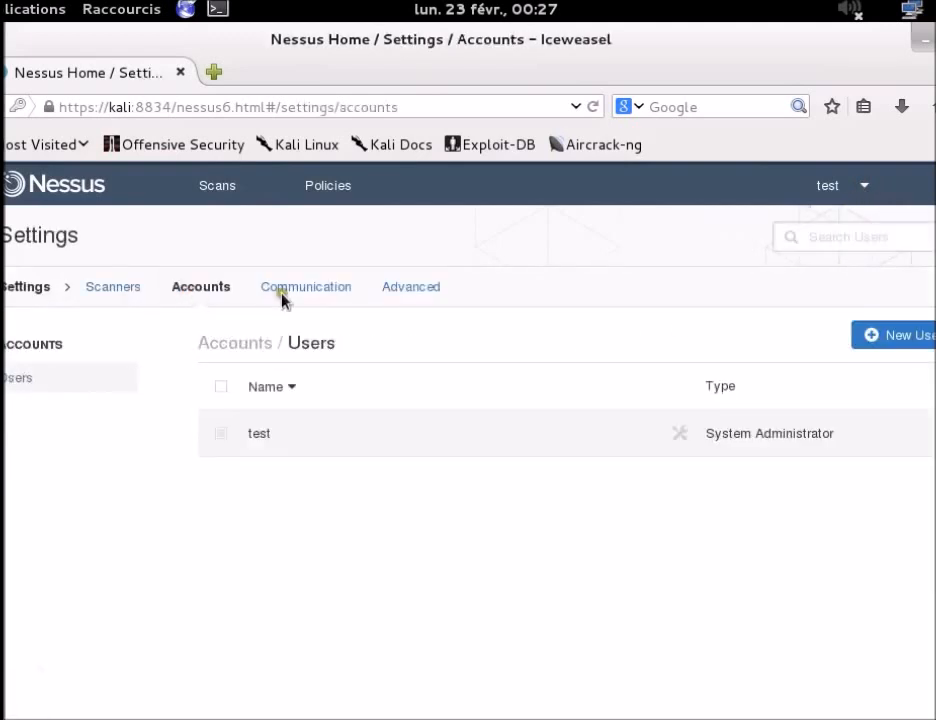
pyautogui.click(890, 338)
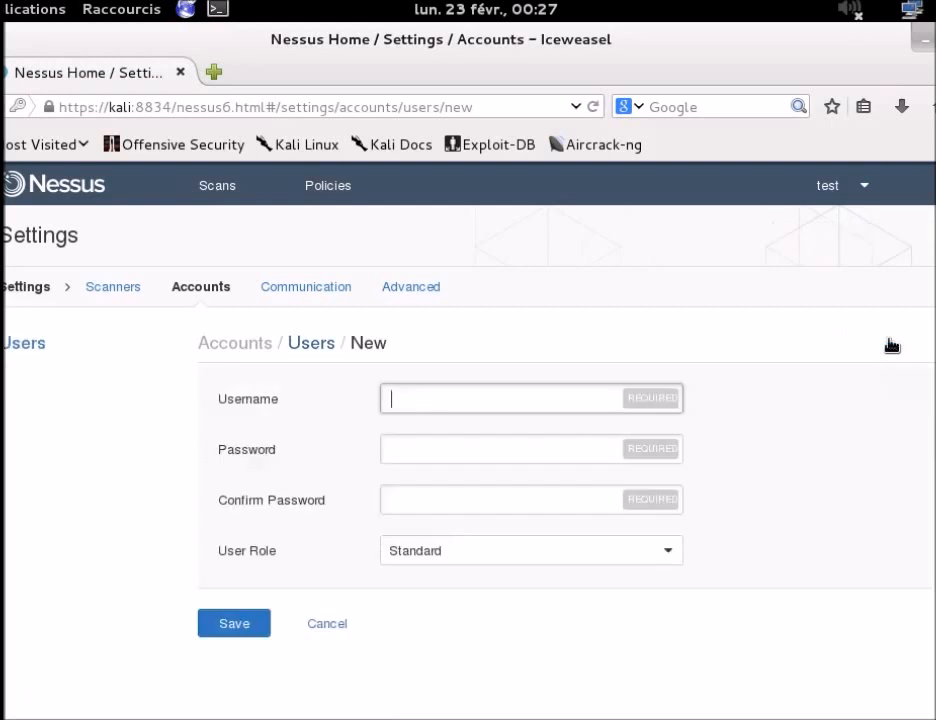
pyautogui.click(437, 396)
pyautogui.click(473, 551)
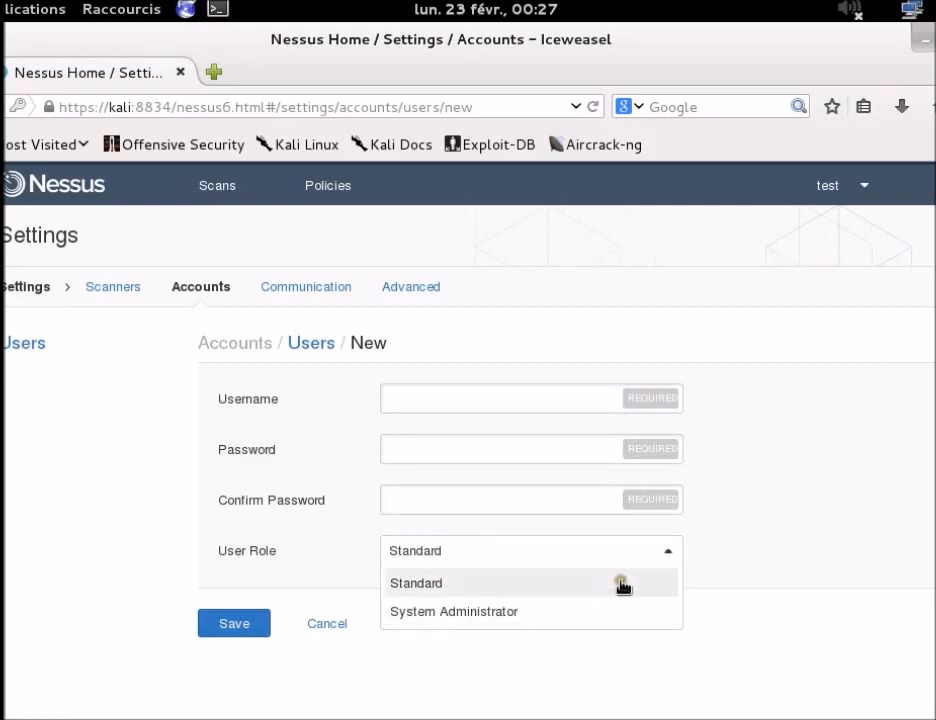
pyautogui.click(589, 708)
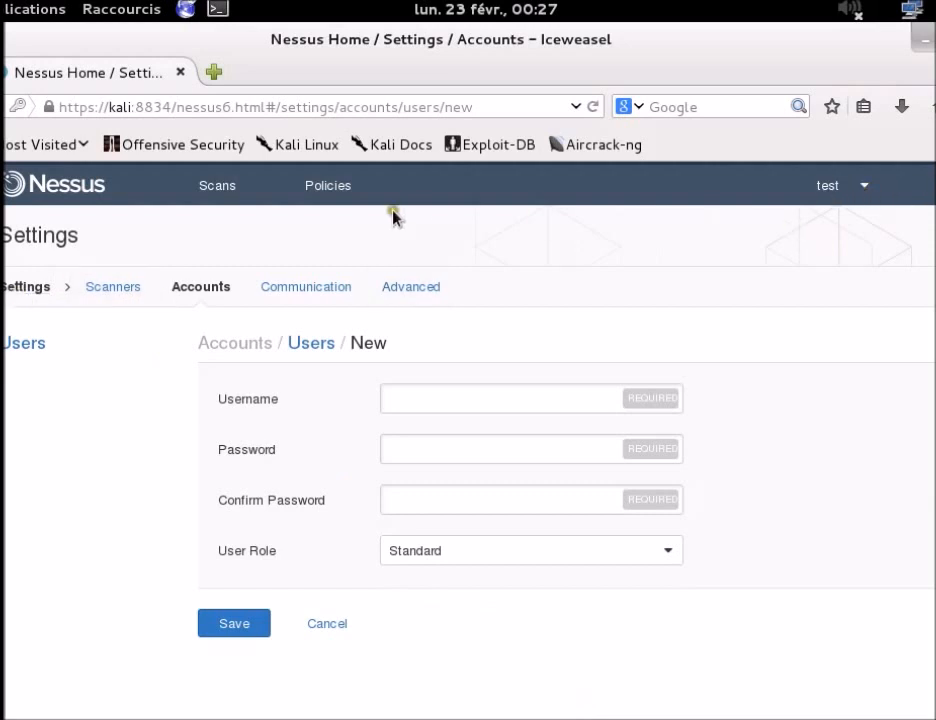
pyautogui.click(232, 190)
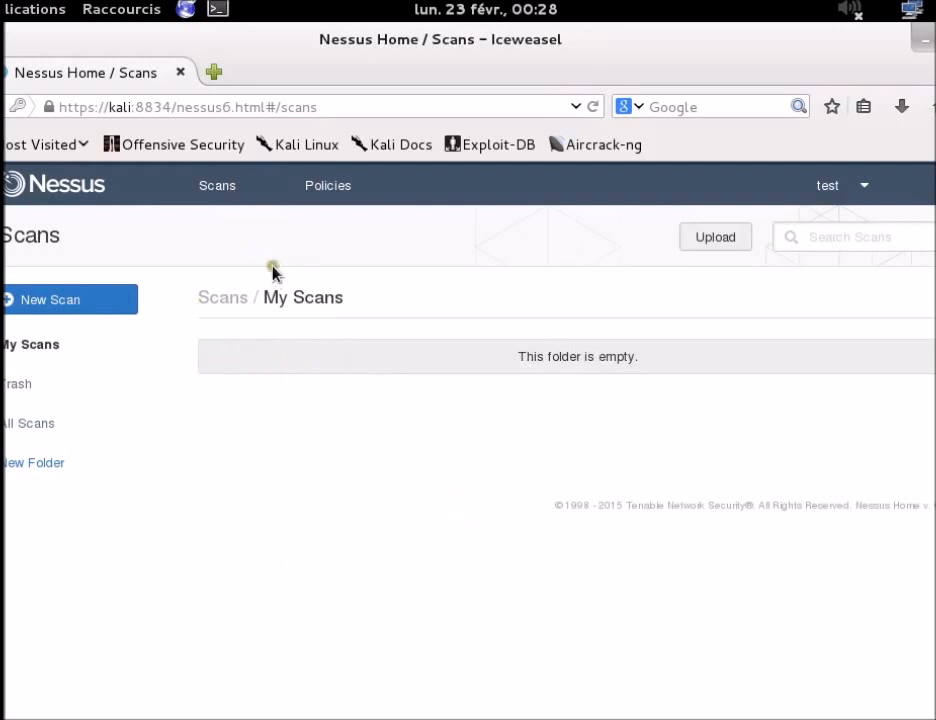
# Step: Start a new policy from Policies and browse templates like Advanced Scan and Host Discovery
pyautogui.click(336, 192)
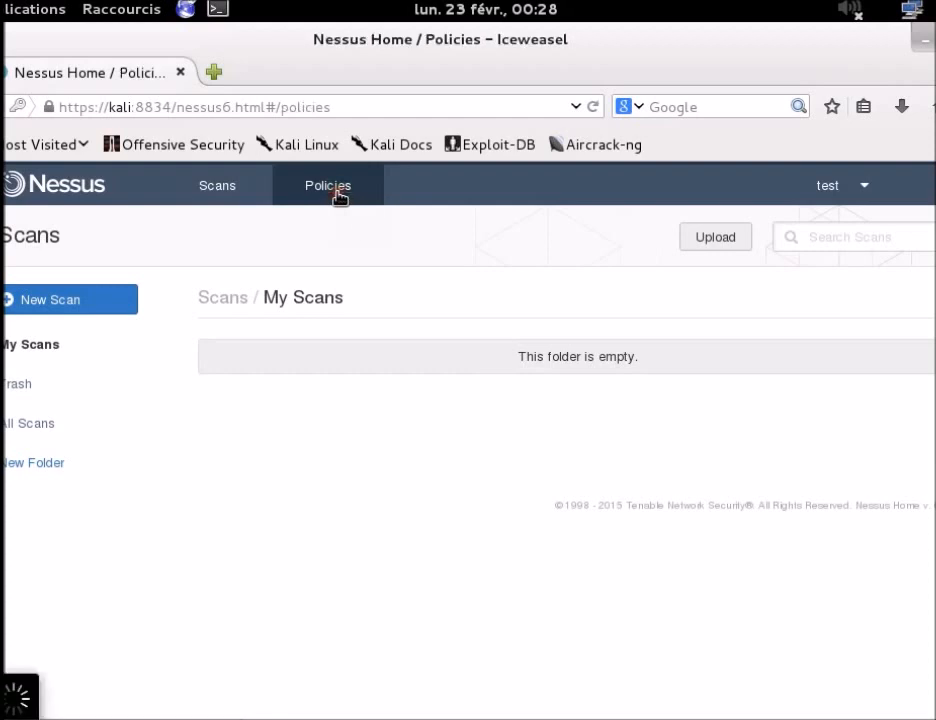
pyautogui.click(63, 306)
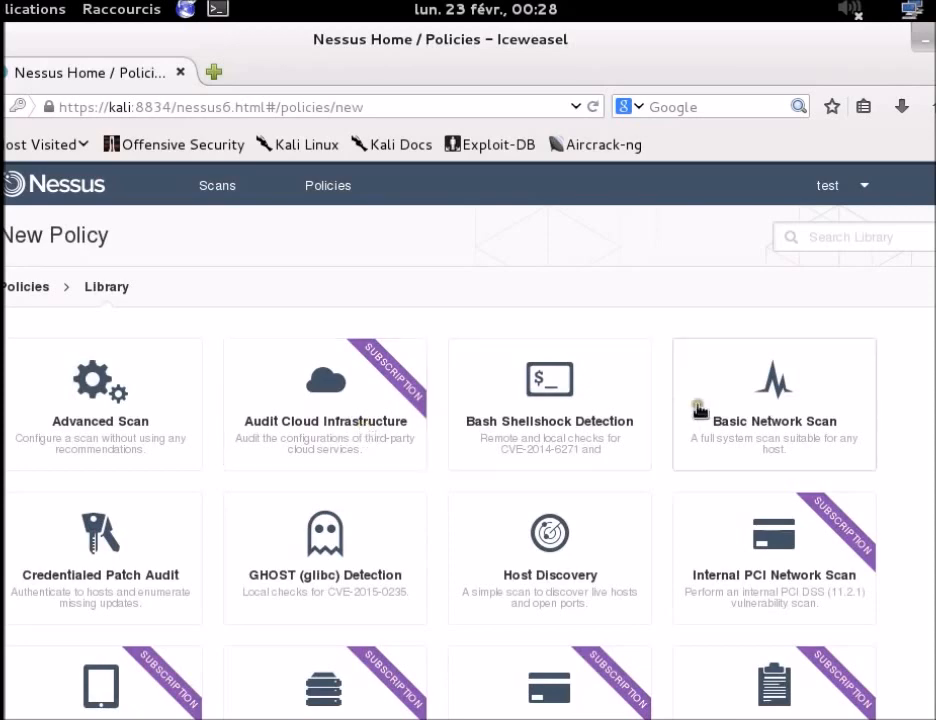
pyautogui.scroll(-1, 770, 392)
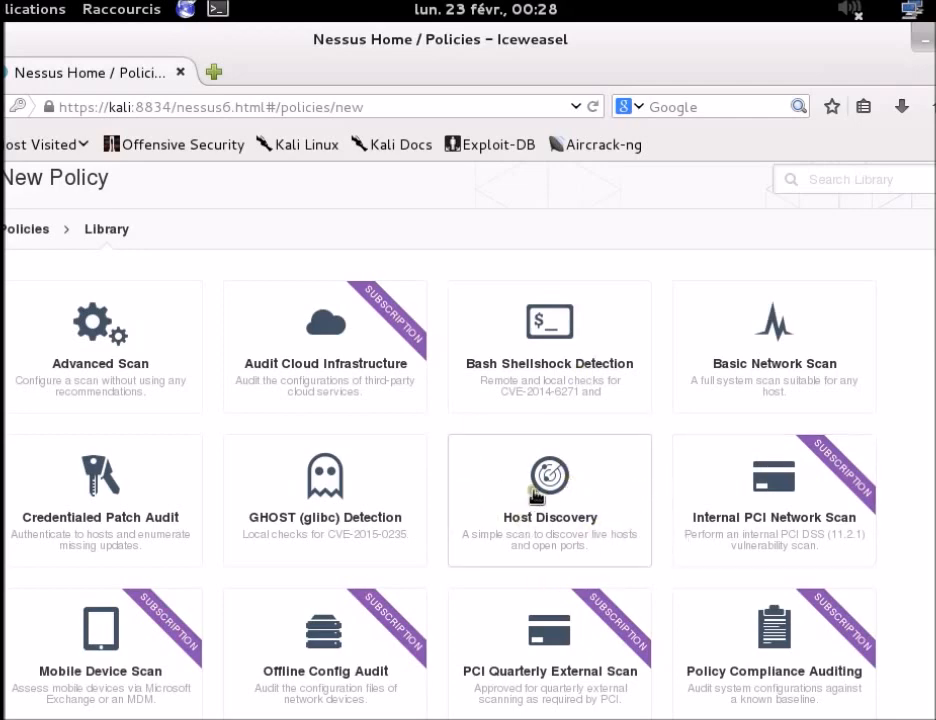
pyautogui.scroll(-3, 540, 495)
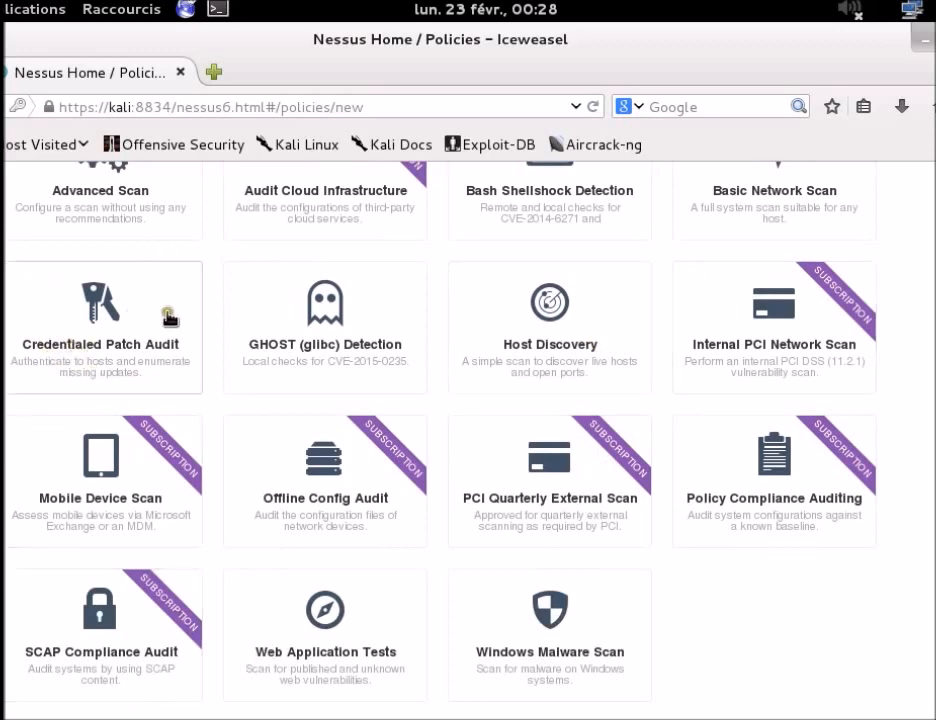
pyautogui.scroll(3, 111, 352)
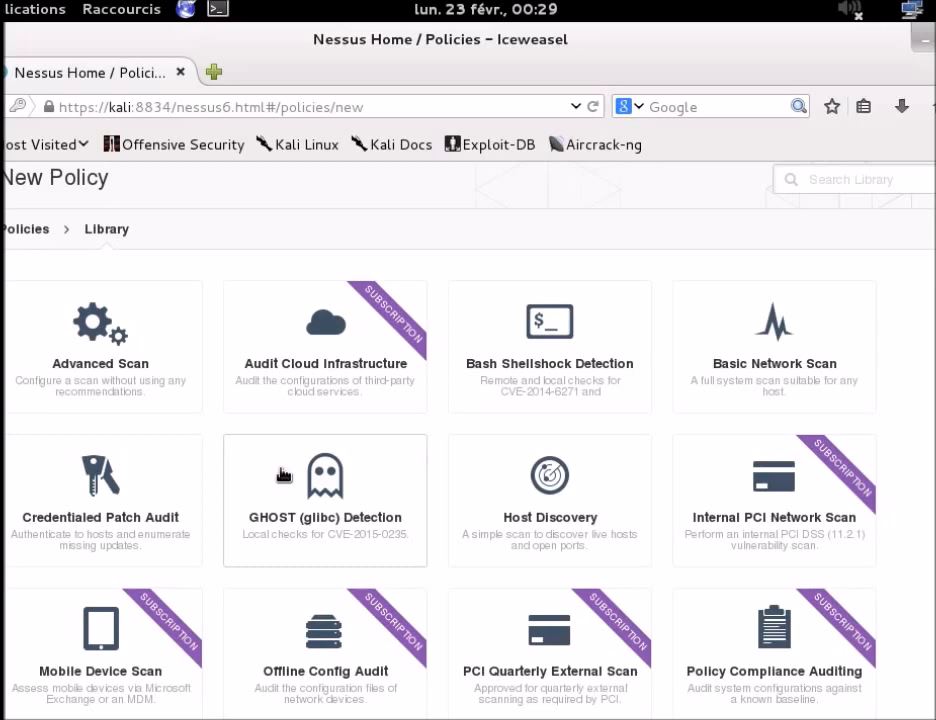
# Step: Save a Basic Network Scan policy named 'scan policie' and reopen it
pyautogui.click(780, 328)
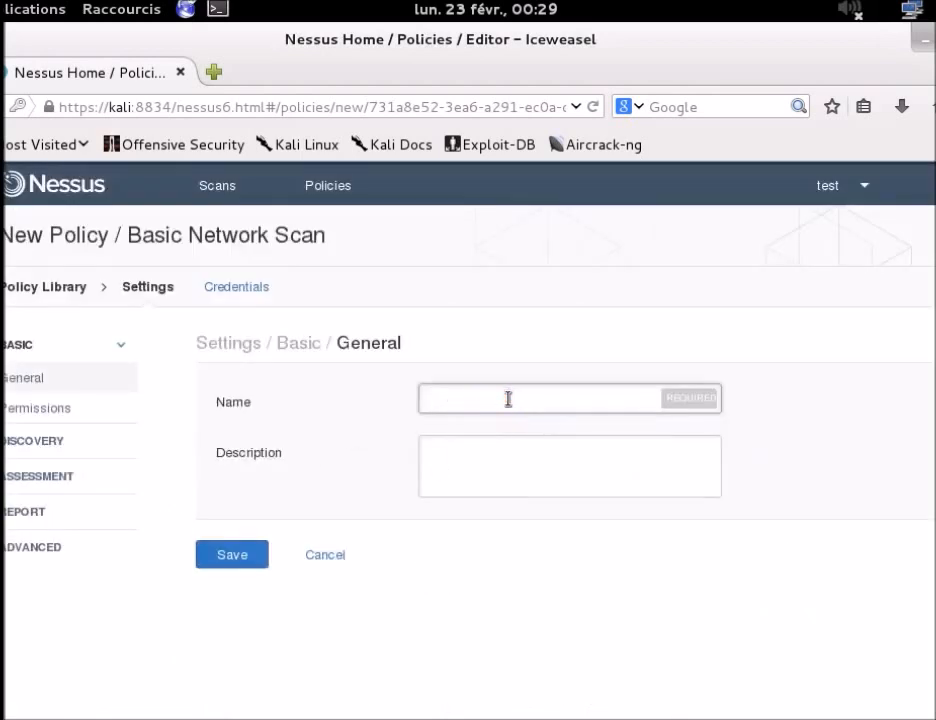
pyautogui.write('scan policie')
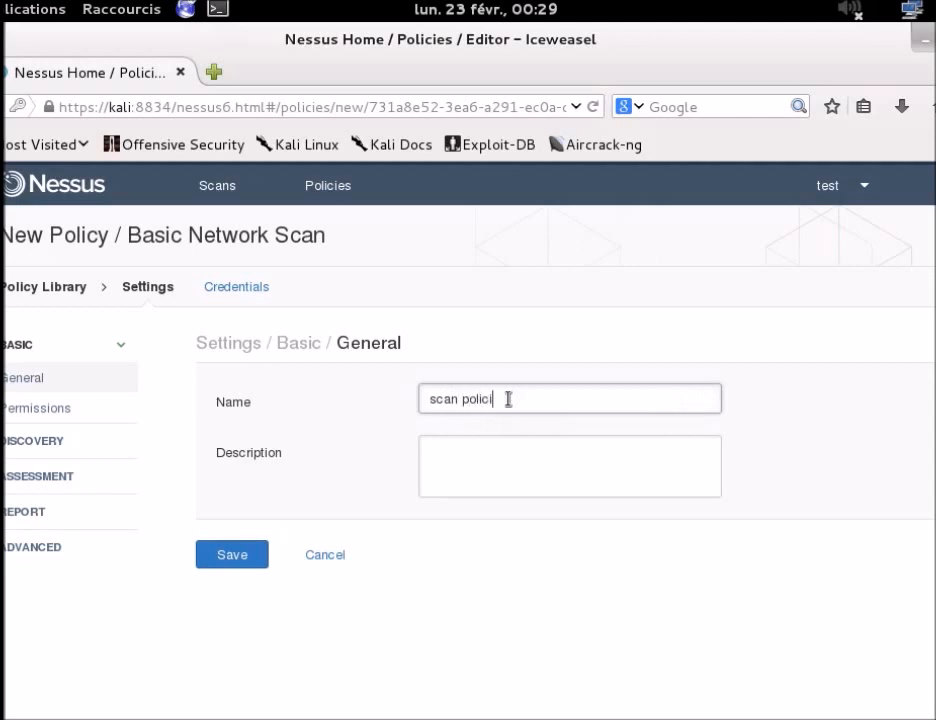
pyautogui.click(211, 558)
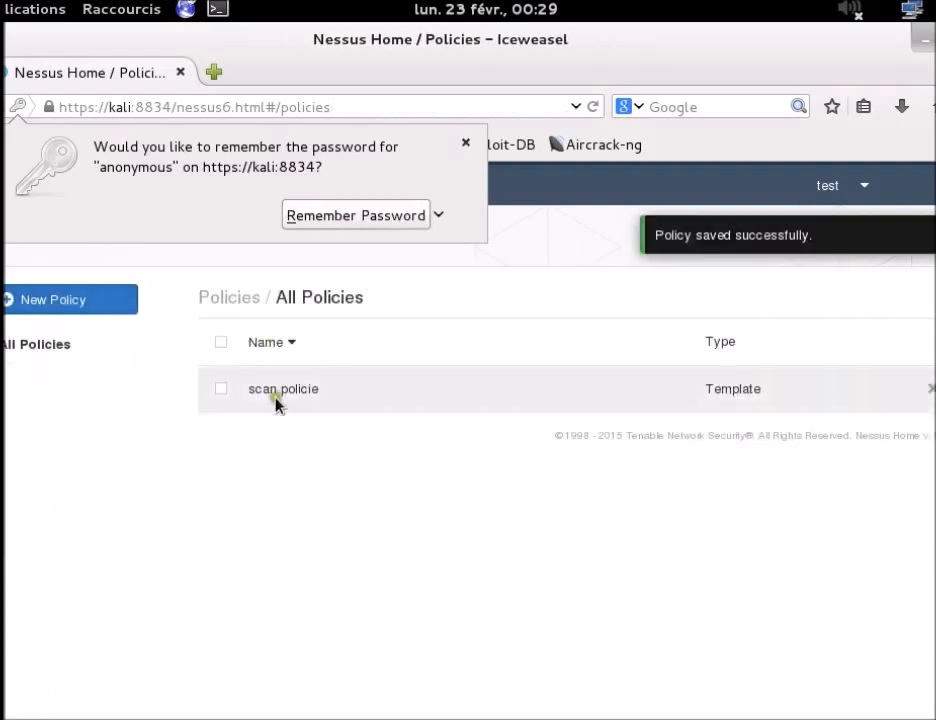
pyautogui.click(292, 391)
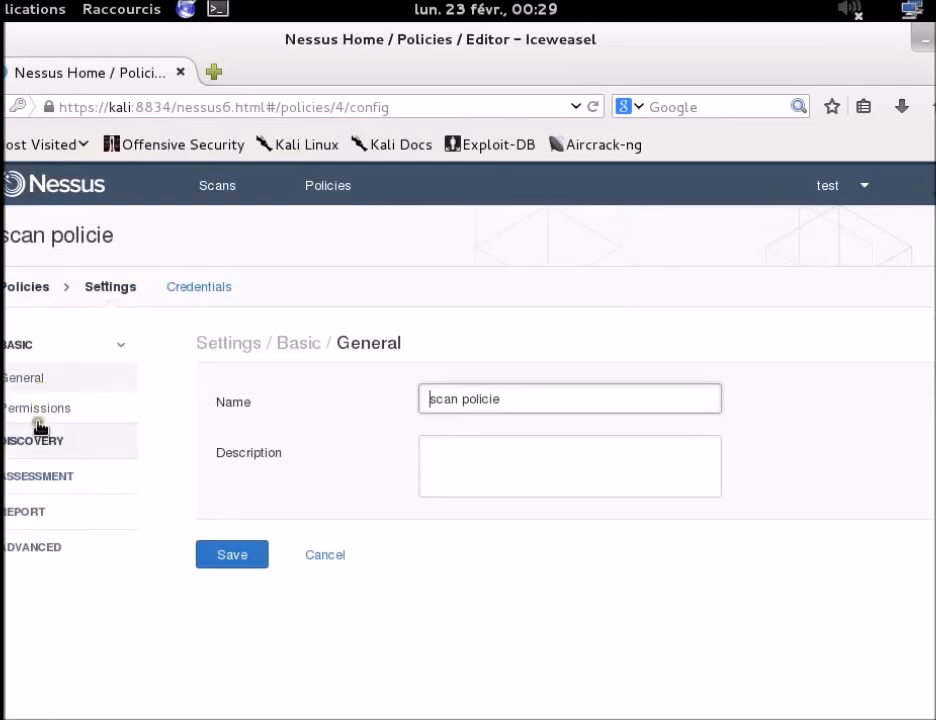
# Step: Review the policy's Permissions, left at No access, and its Discovery scan type options
pyautogui.click(38, 412)
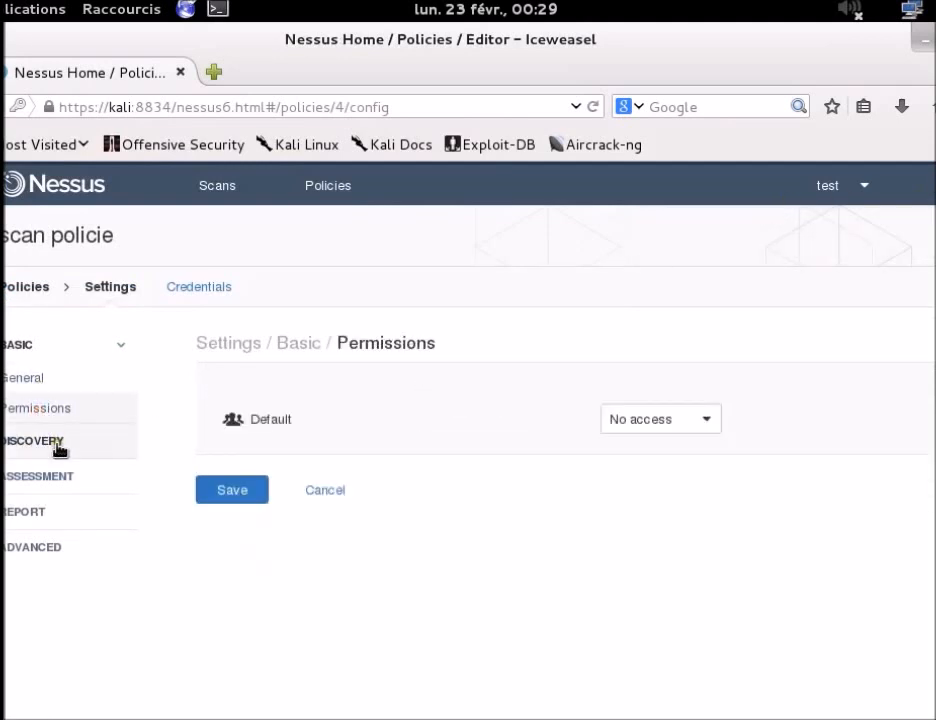
pyautogui.click(697, 418)
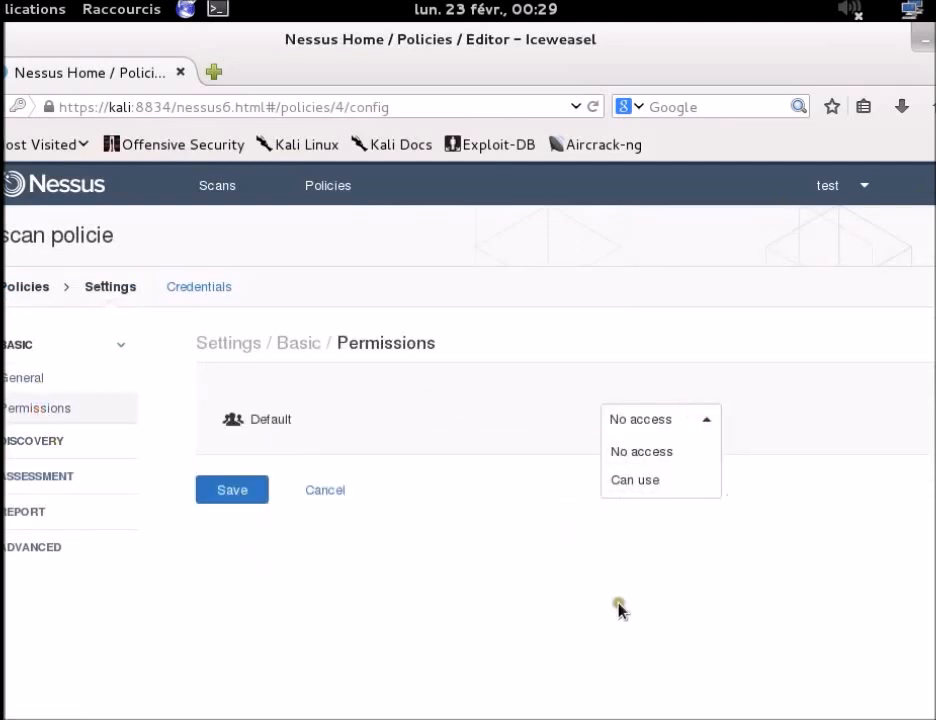
pyautogui.click(591, 637)
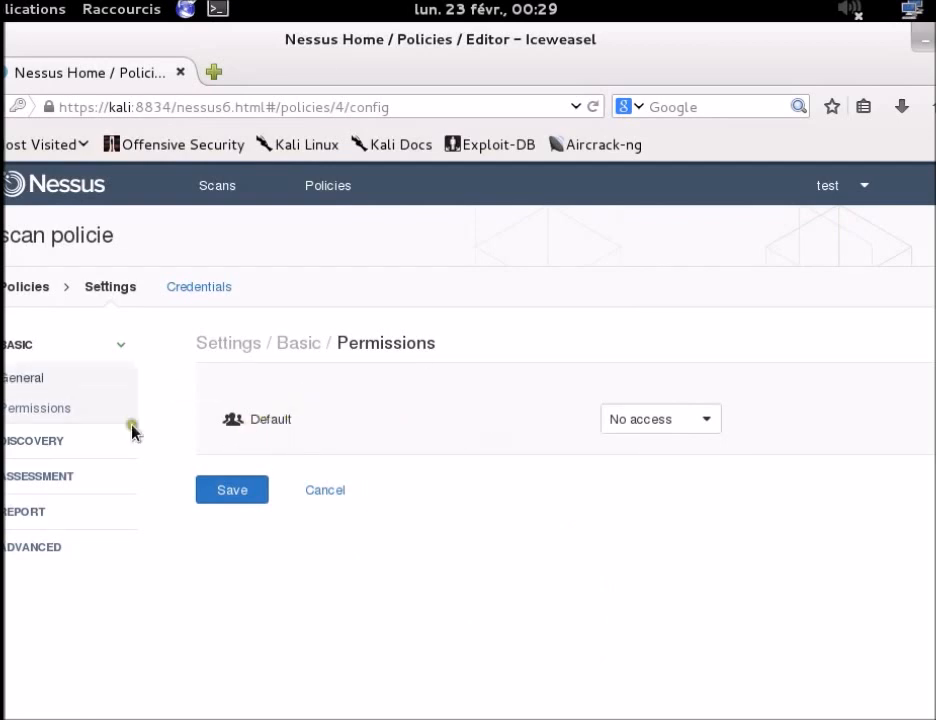
pyautogui.click(57, 433)
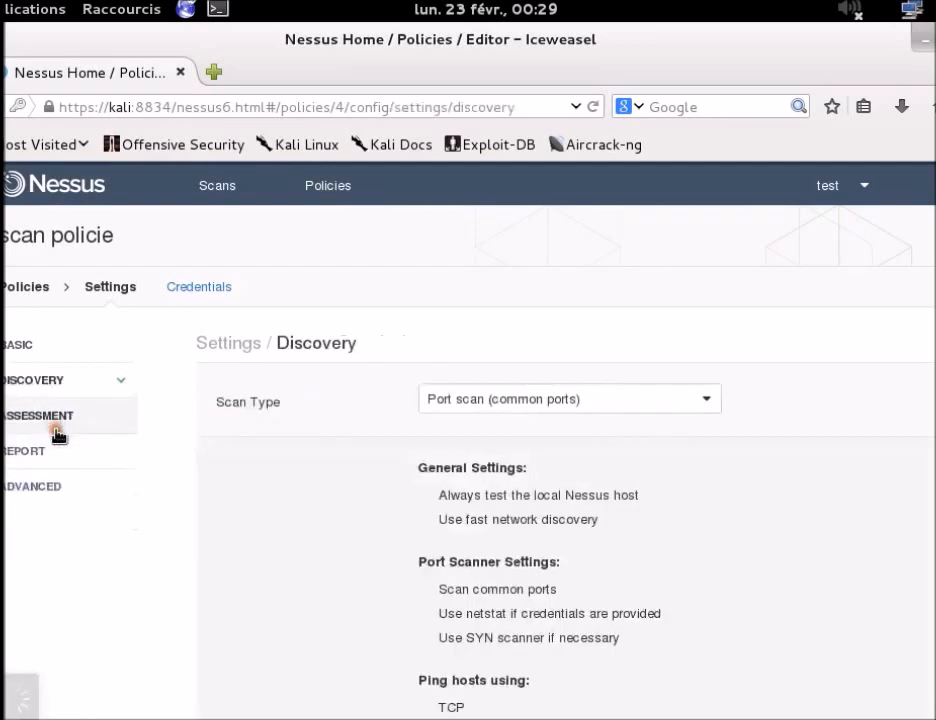
pyautogui.scroll(-4, 680, 412)
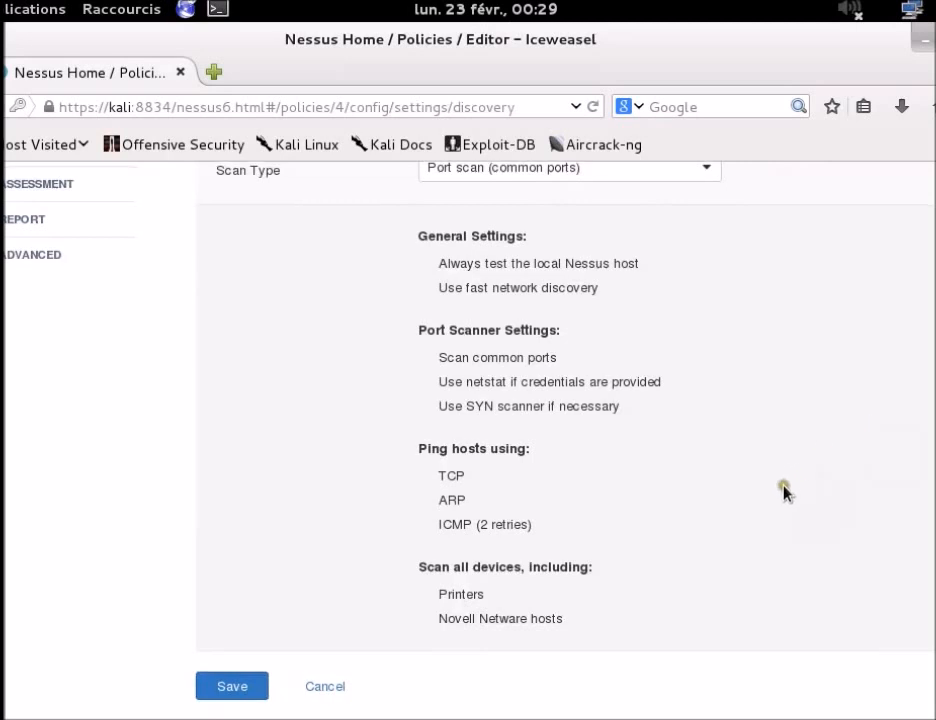
pyautogui.scroll(3, 787, 488)
pyautogui.click(683, 339)
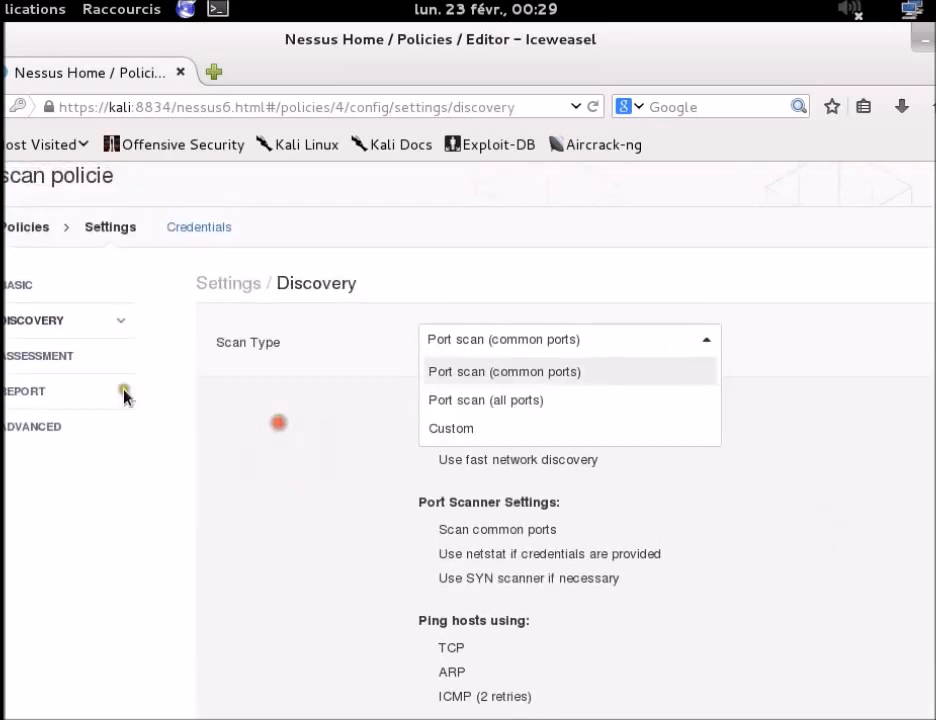
# Step: Review the Assessment and Report scan type options without changing them
pyautogui.click(42, 357)
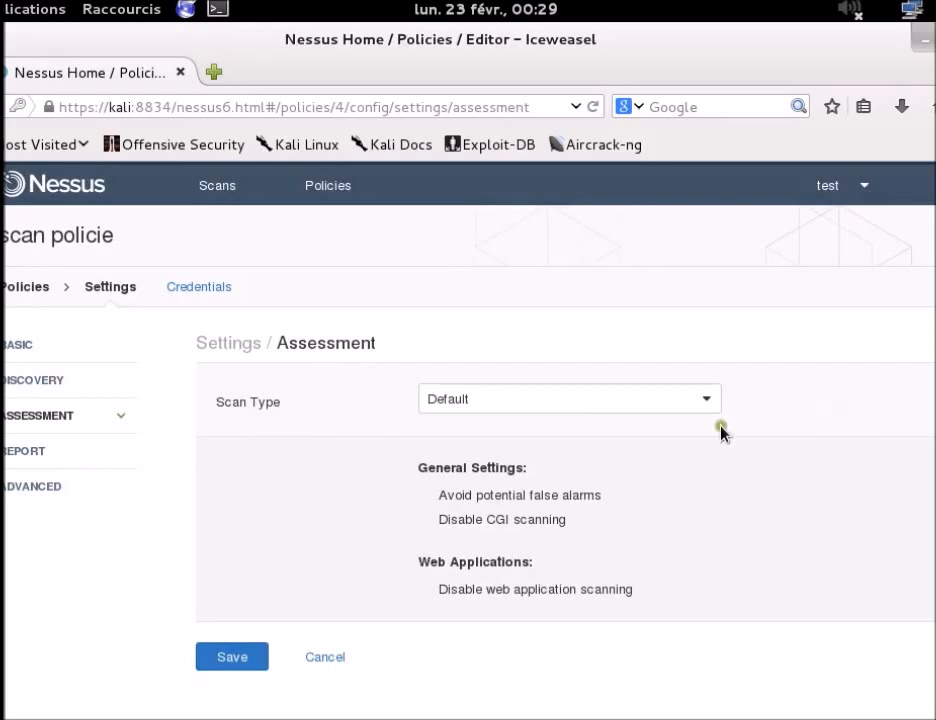
pyautogui.click(644, 402)
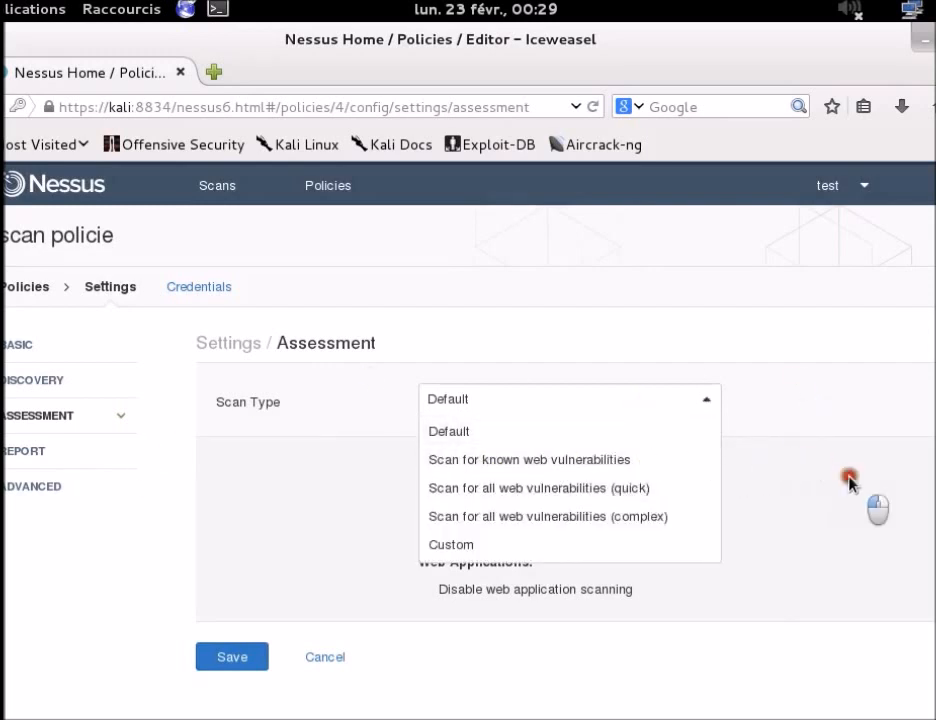
pyautogui.click(498, 404)
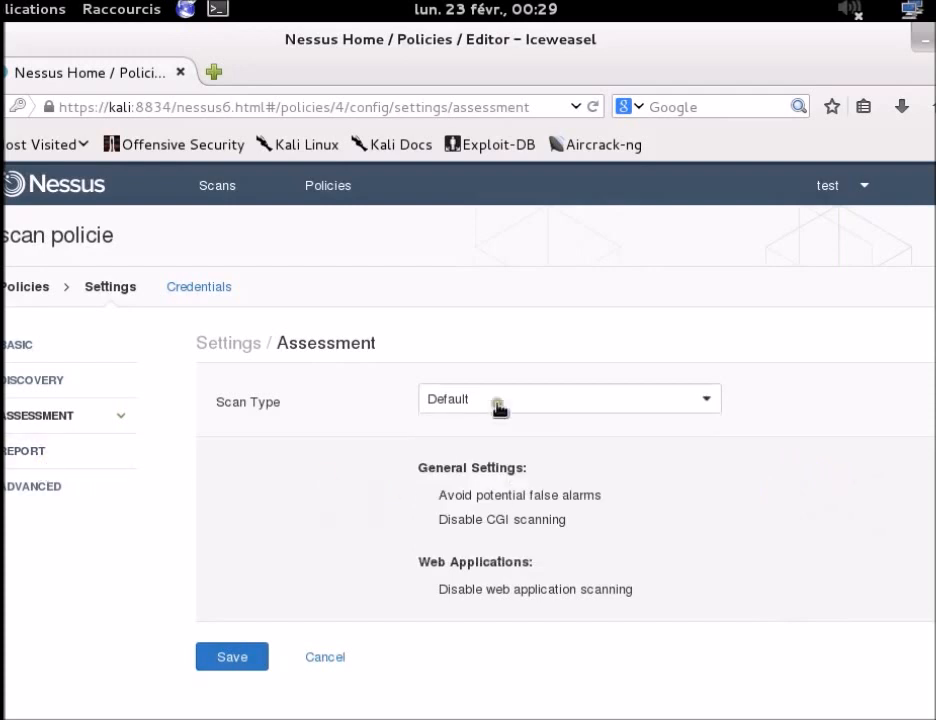
pyautogui.click(40, 453)
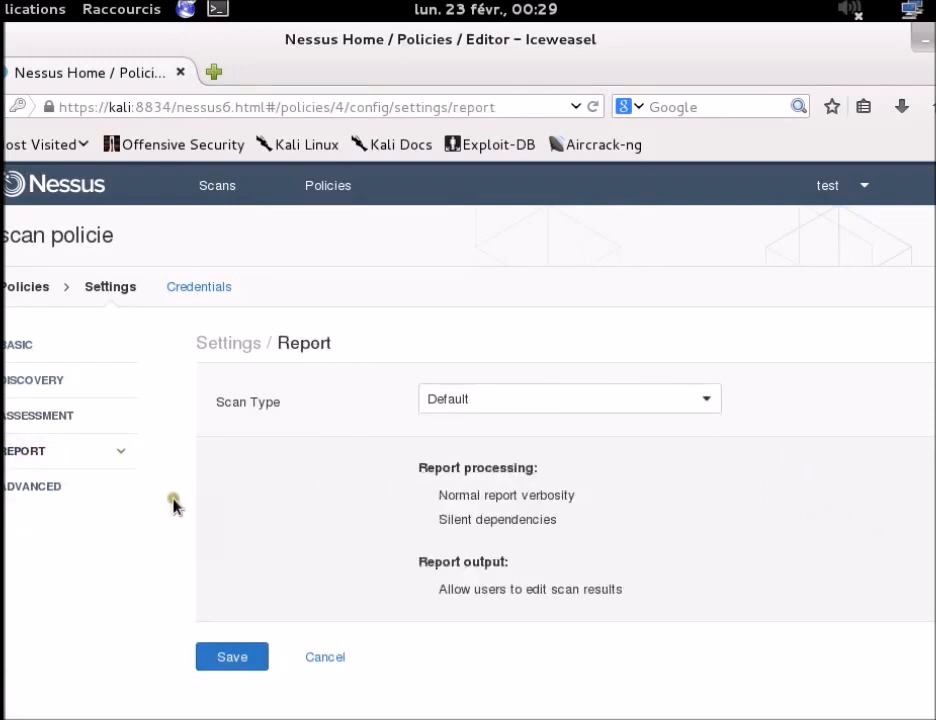
pyautogui.click(577, 396)
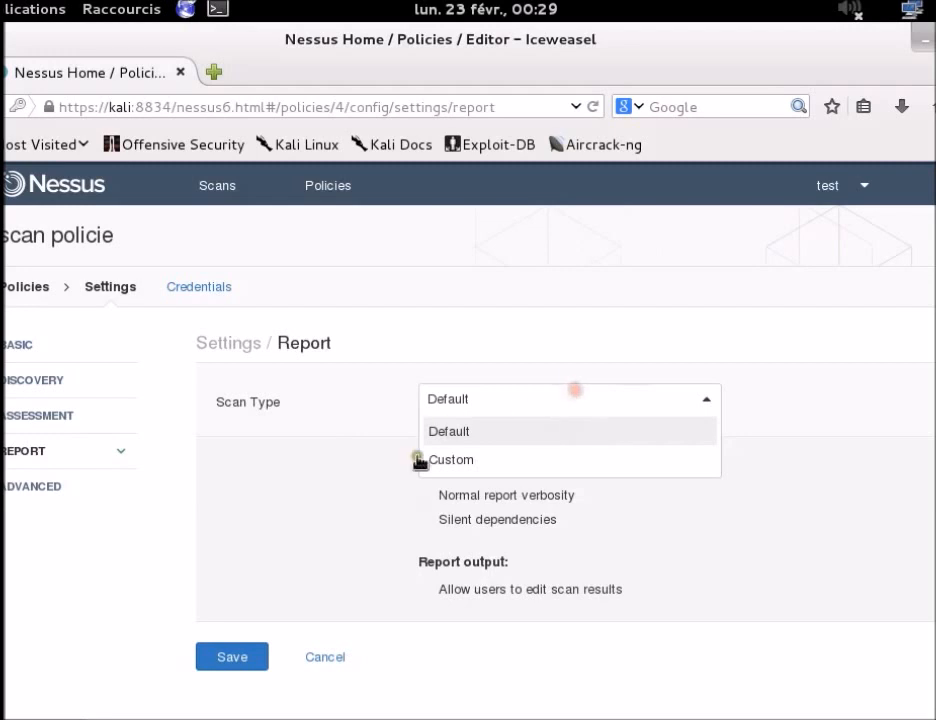
pyautogui.click(248, 474)
pyautogui.click(572, 410)
pyautogui.click(80, 490)
# Step: View the Advanced settings: Scan Type Default, 30 simultaneous hosts, 4 checks per host
pyautogui.click(78, 488)
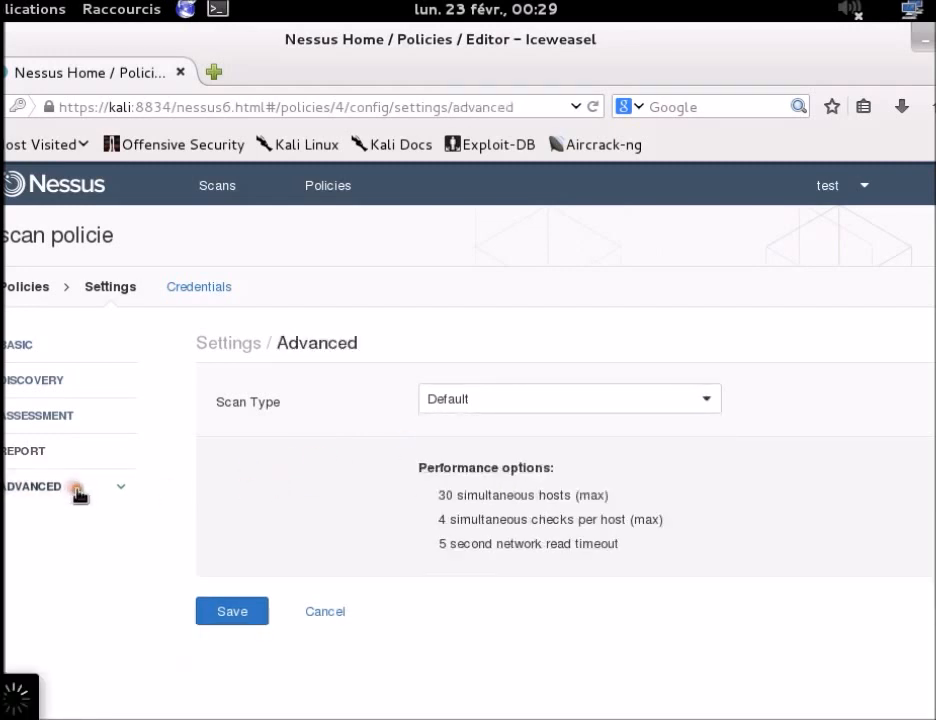
pyautogui.click(495, 403)
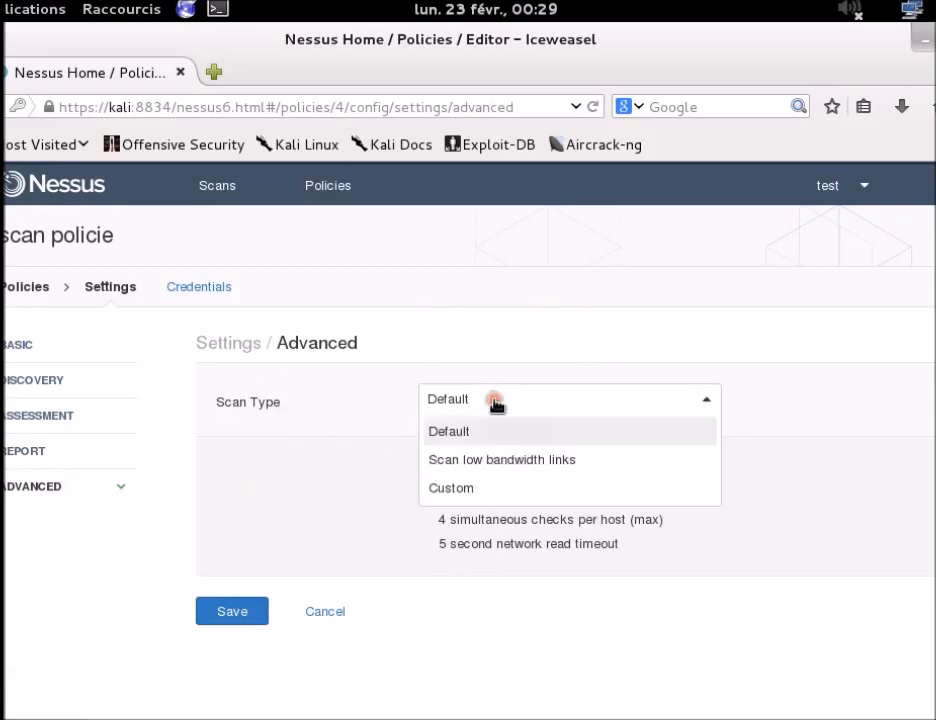
pyautogui.click(387, 470)
pyautogui.moveTo(420, 467); pyautogui.dragTo(626, 523)
pyautogui.click(537, 528)
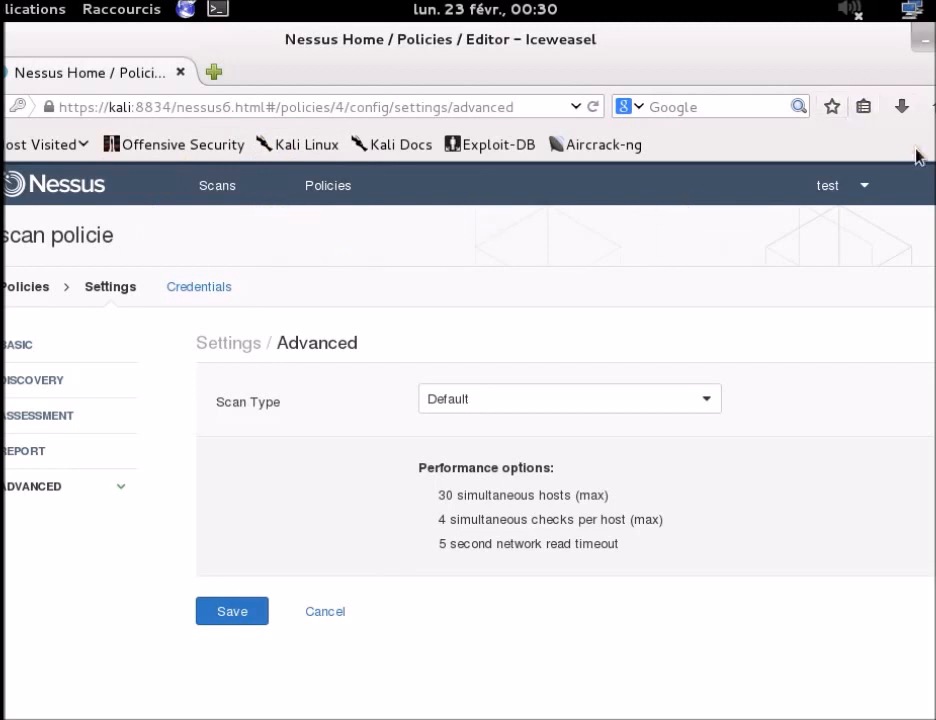
# Step: Go to Settings and review the local scanner's Online status and last plugin update date
pyautogui.click(864, 188)
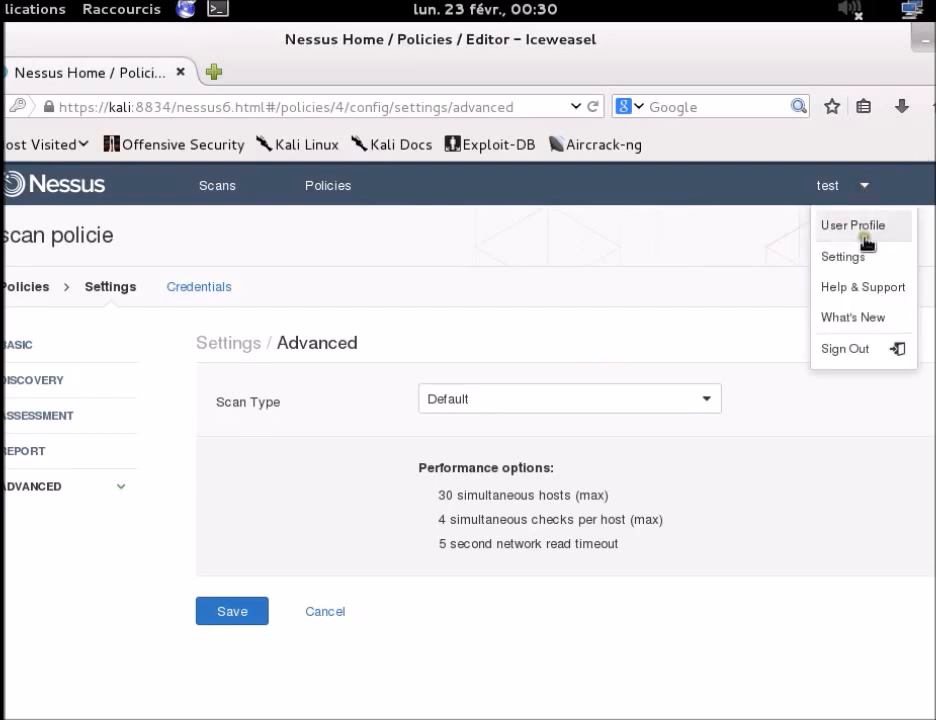
pyautogui.click(877, 262)
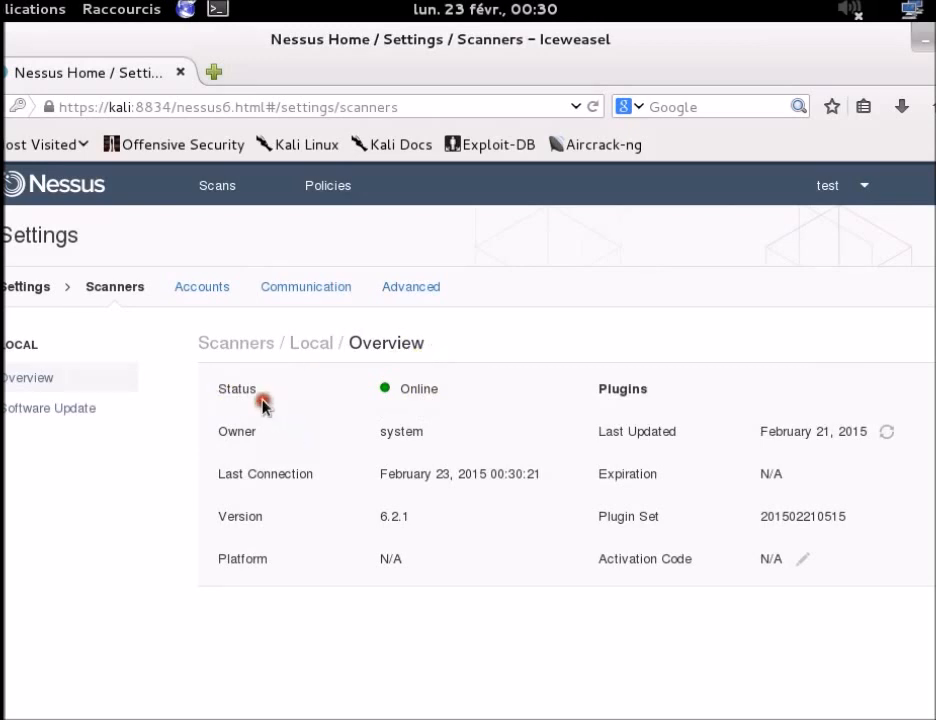
pyautogui.click(862, 192)
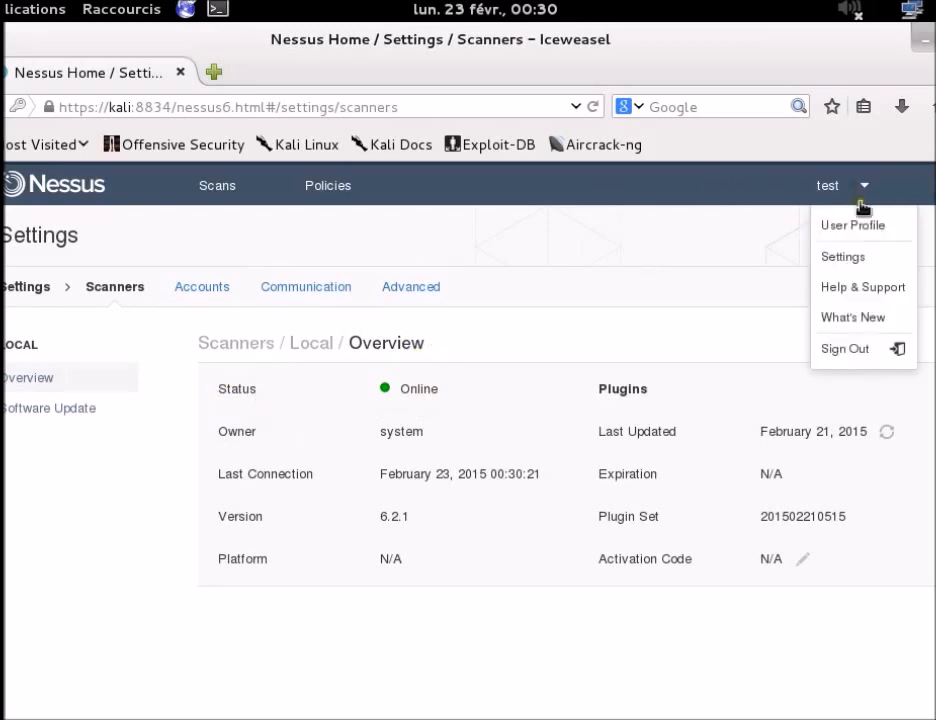
pyautogui.click(321, 497)
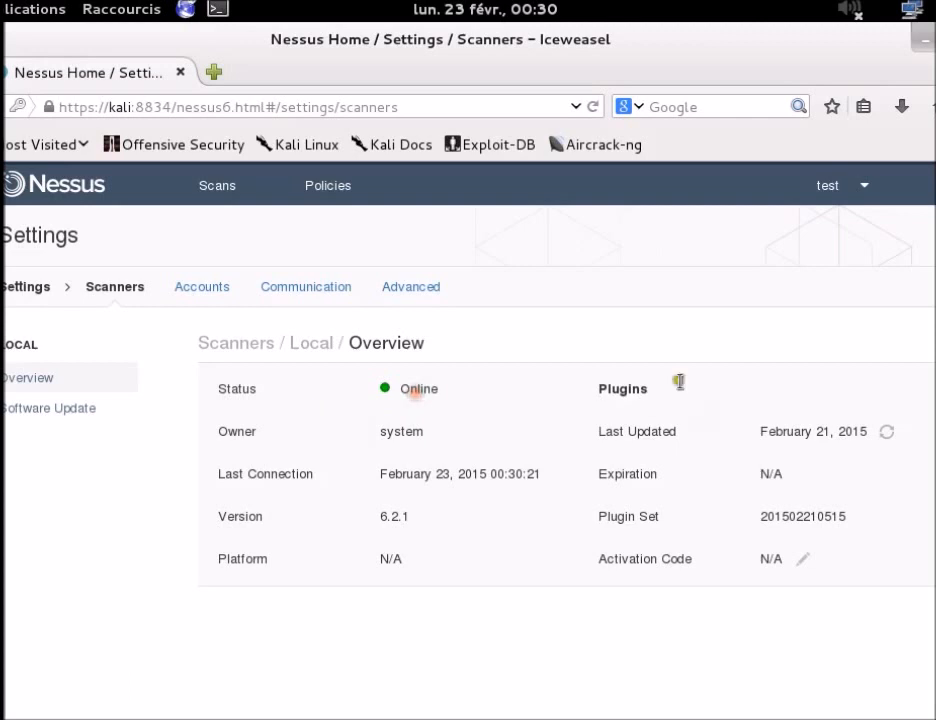
pyautogui.doubleClick(416, 393)
pyautogui.click(549, 412)
pyautogui.doubleClick(612, 388)
pyautogui.click(528, 465)
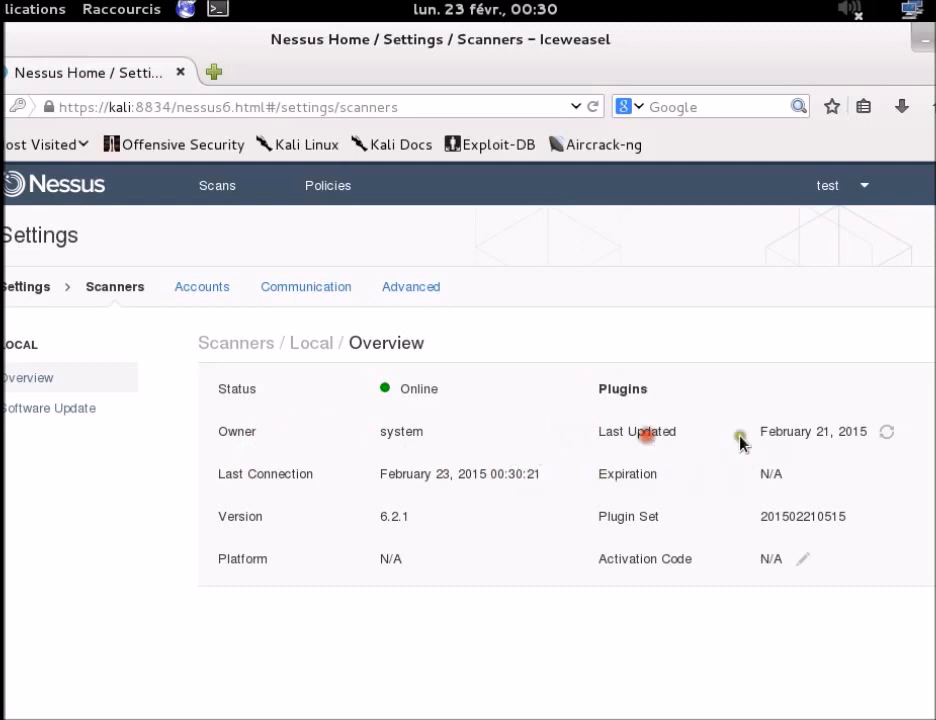
pyautogui.doubleClick(822, 433)
pyautogui.doubleClick(848, 433)
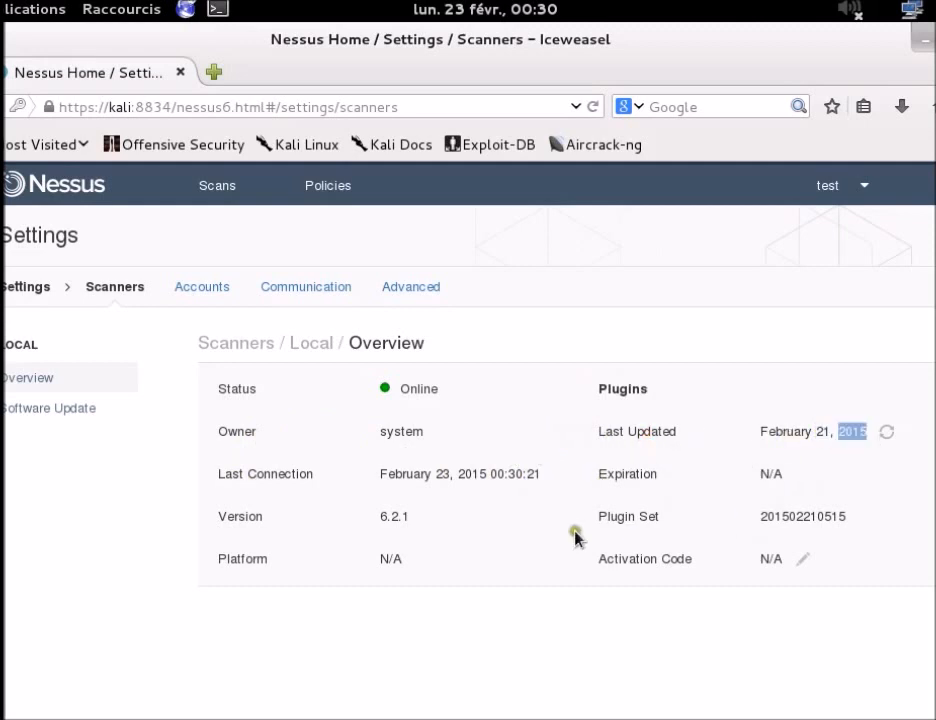
pyautogui.doubleClick(800, 431)
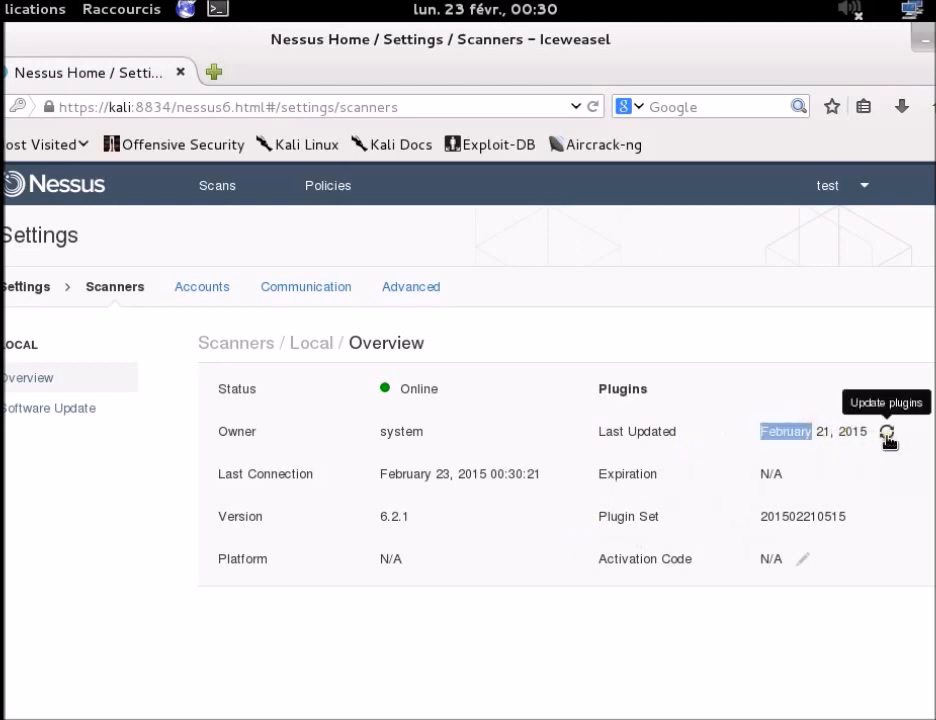
# Step: Start a plugin update and open the scanner's Software Update settings
pyautogui.click(888, 433)
pyautogui.doubleClick(472, 474)
pyautogui.click(421, 474)
pyautogui.click(441, 474)
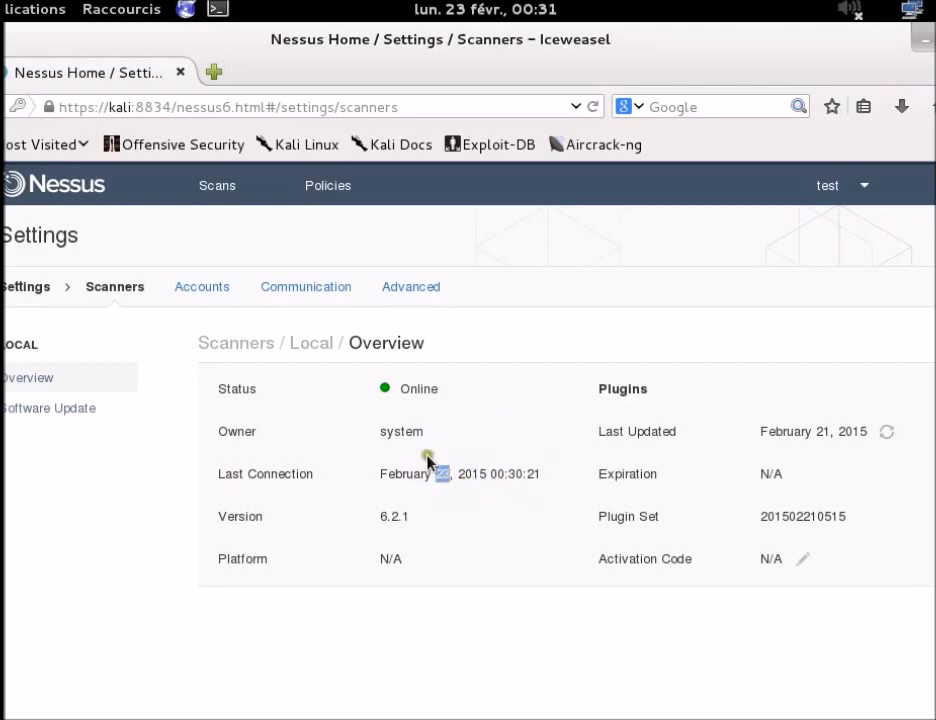
pyautogui.click(489, 474)
pyautogui.click(518, 472)
pyautogui.doubleClick(361, 520)
pyautogui.click(493, 539)
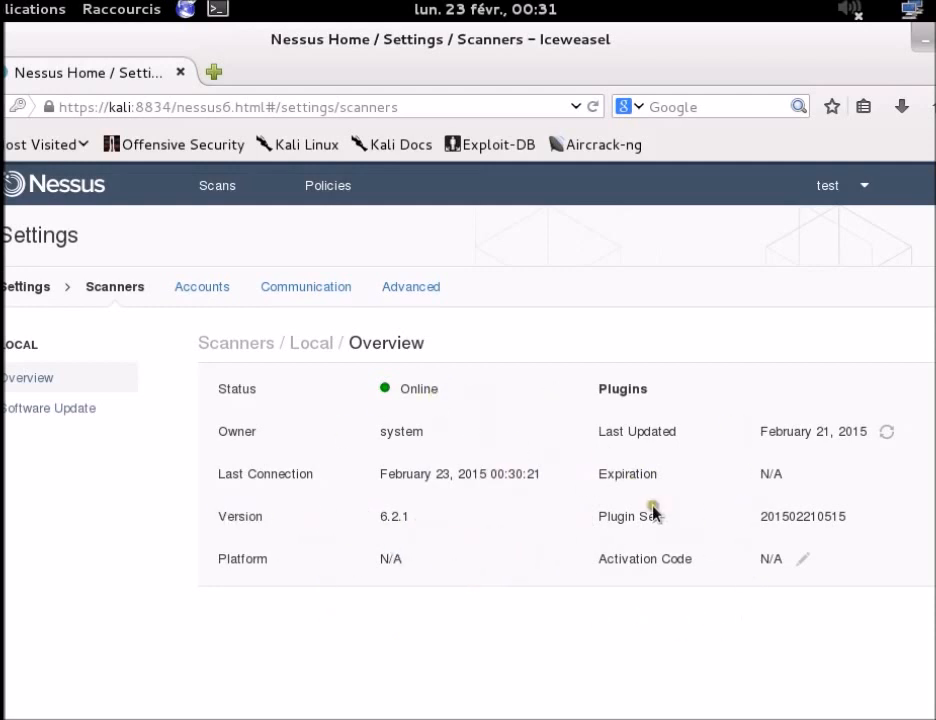
pyautogui.click(60, 422)
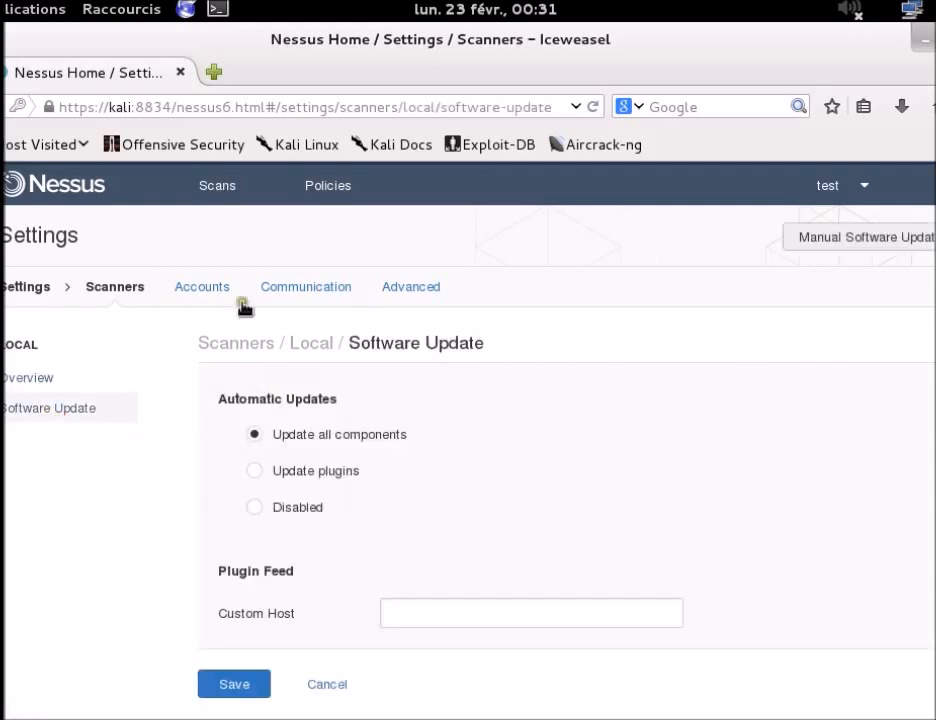
# Step: Browse the Accounts, Proxy Server and SMTP Server settings pages
pyautogui.click(224, 290)
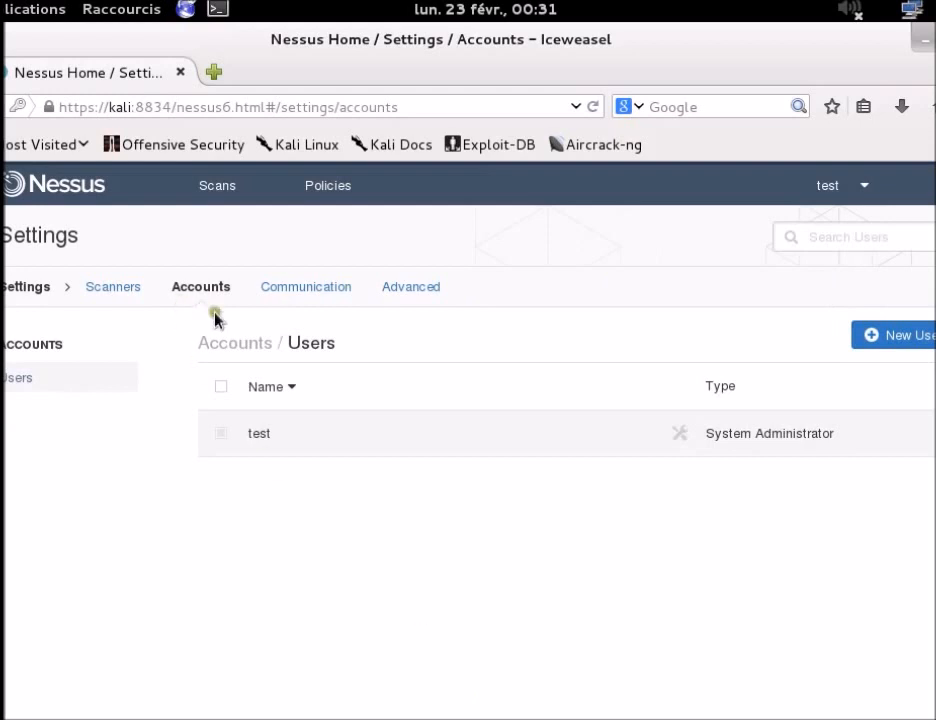
pyautogui.click(326, 291)
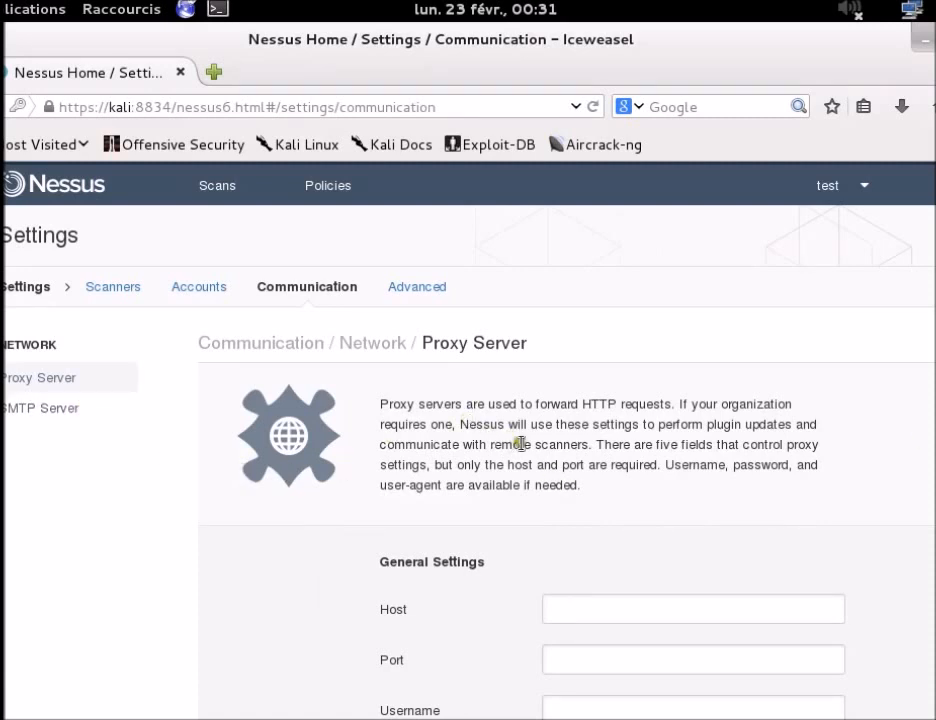
pyautogui.click(106, 408)
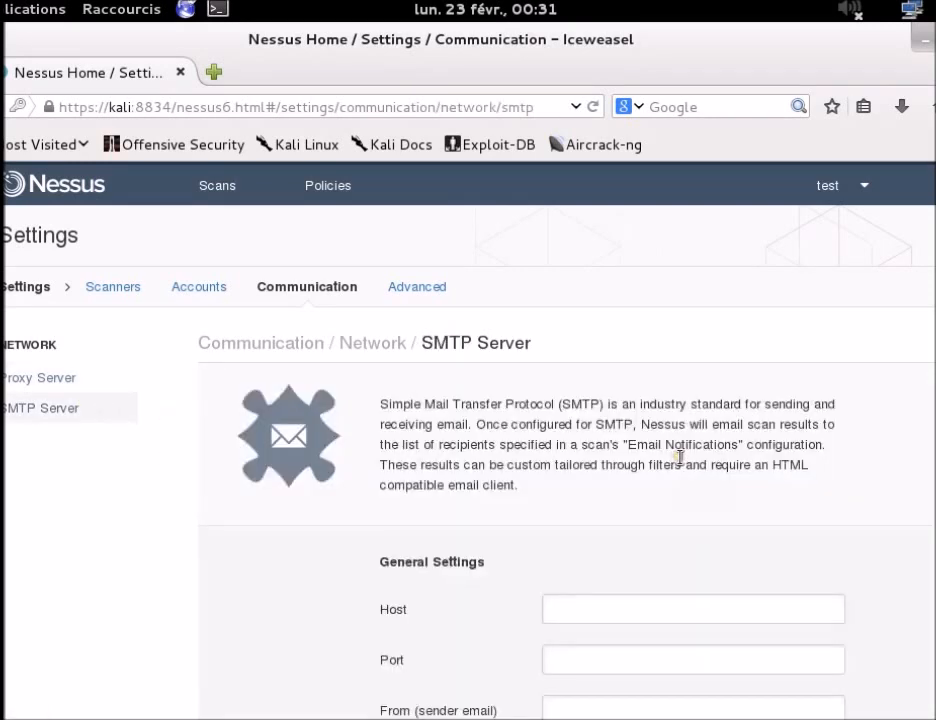
pyautogui.scroll(-5, 679, 457)
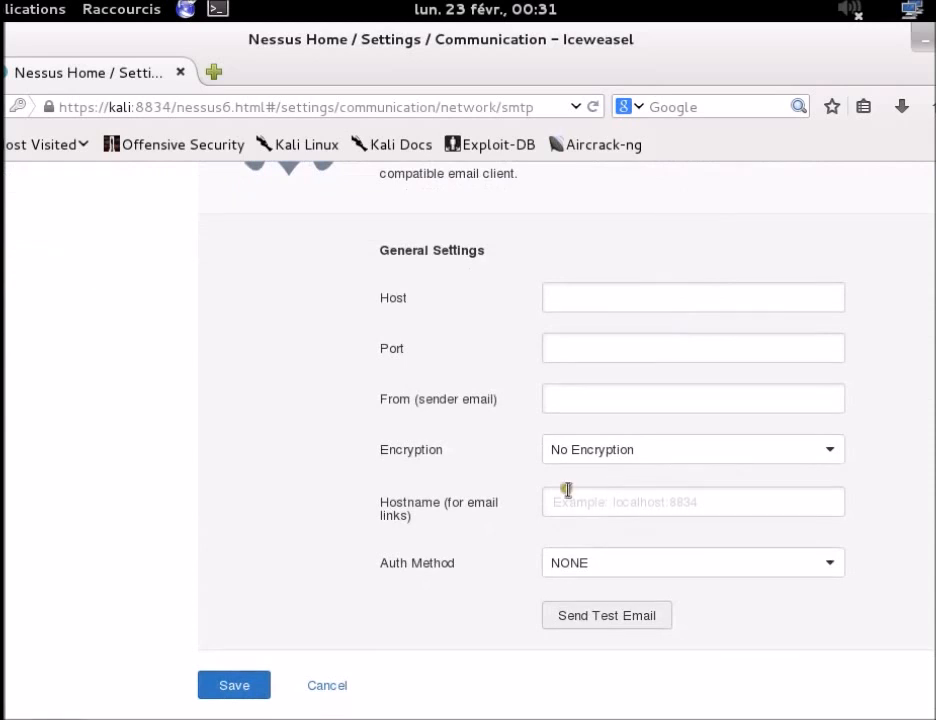
pyautogui.click(501, 488)
pyautogui.scroll(5, 696, 468)
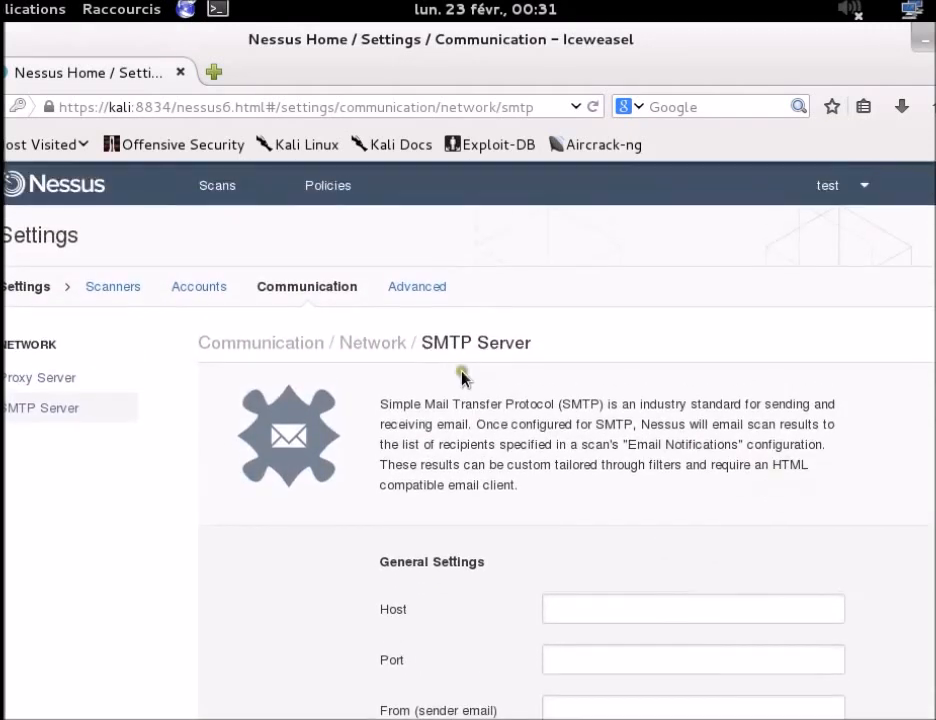
# Step: Scroll through Advanced Settings values such as auto_update yes, auto_update_delay 24 and max_hosts 30
pyautogui.click(418, 288)
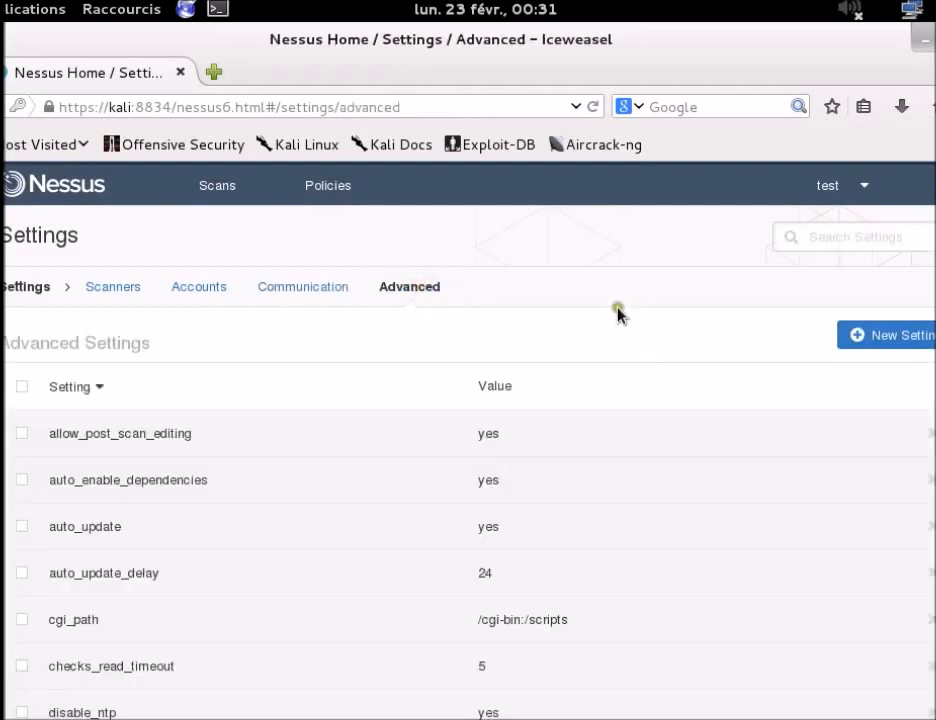
pyautogui.scroll(-12, 278, 556)
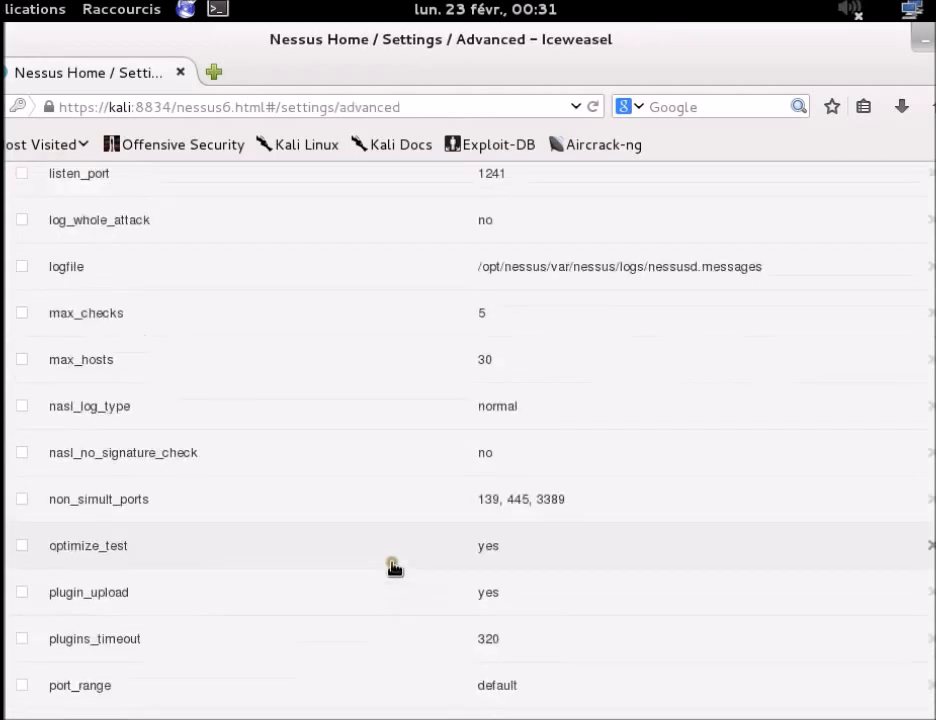
pyautogui.scroll(-3, 420, 576)
pyautogui.scroll(10, 420, 577)
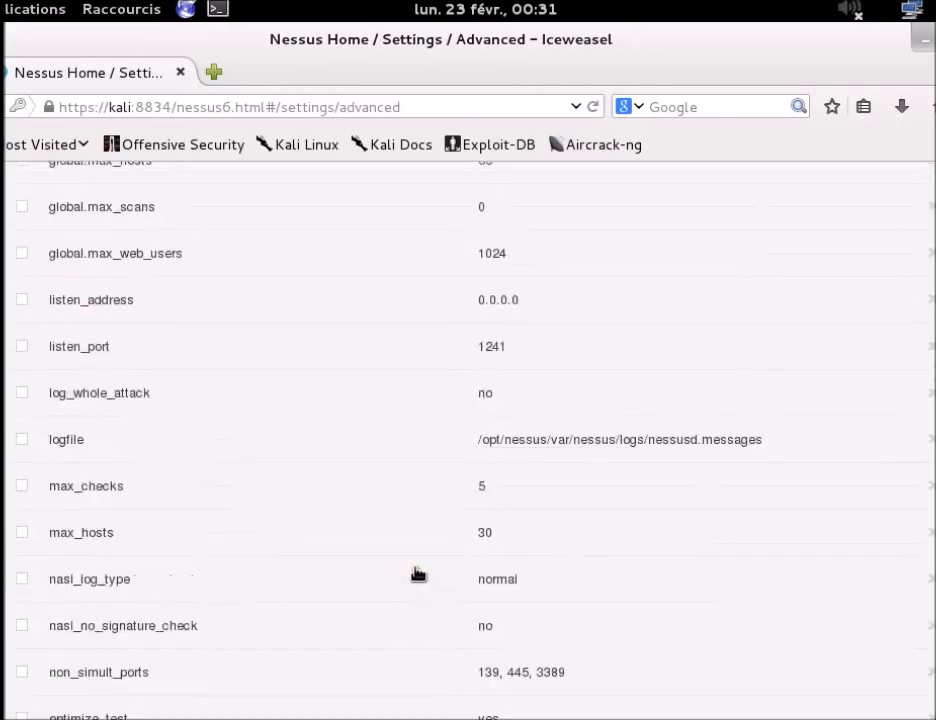
pyautogui.scroll(5, 418, 573)
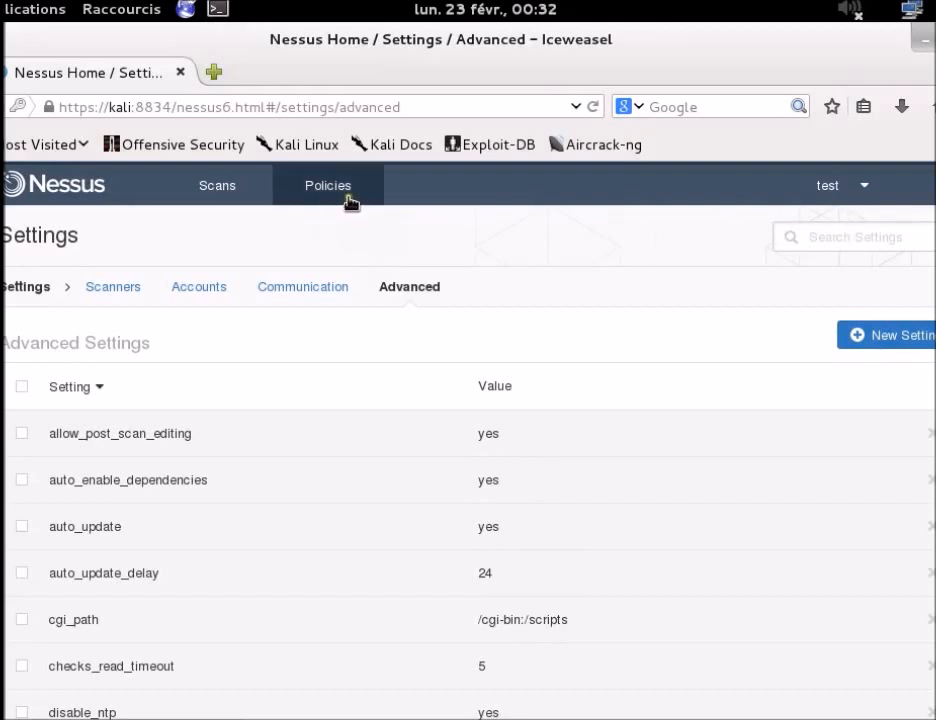
pyautogui.click(868, 190)
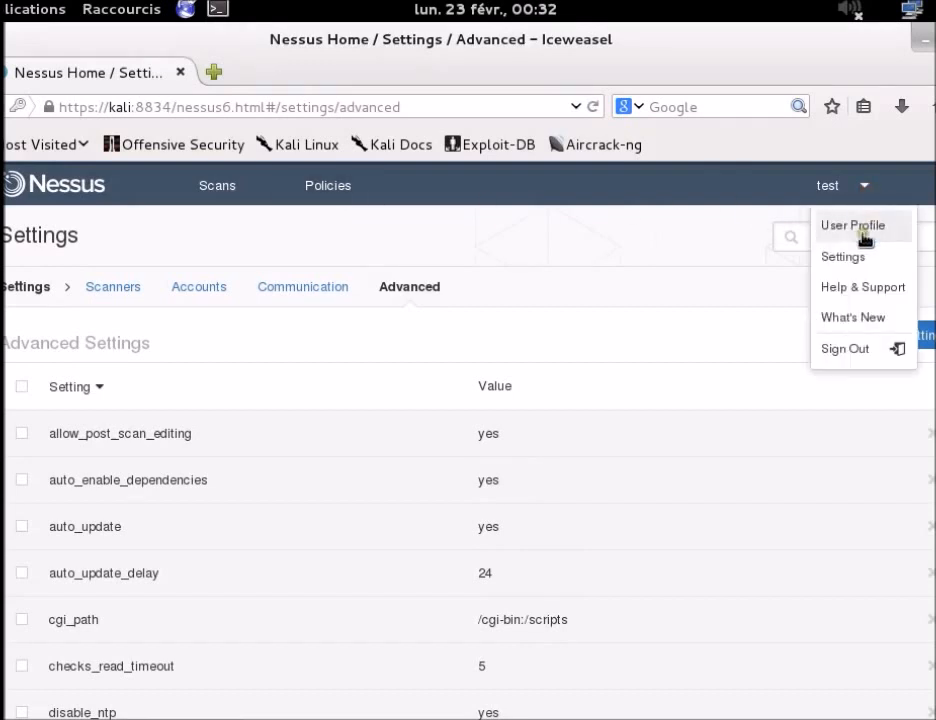
# Step: Review the User Profile's System Administrator account and show its empty Plugin Rules
pyautogui.click(862, 234)
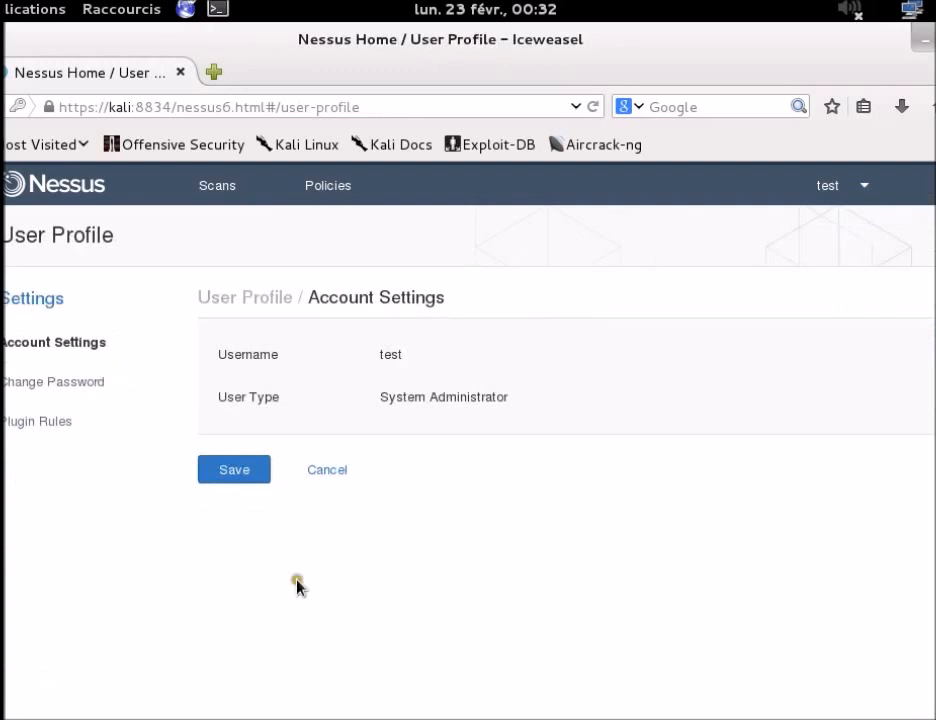
pyautogui.doubleClick(392, 353)
pyautogui.click(383, 389)
pyautogui.click(472, 397)
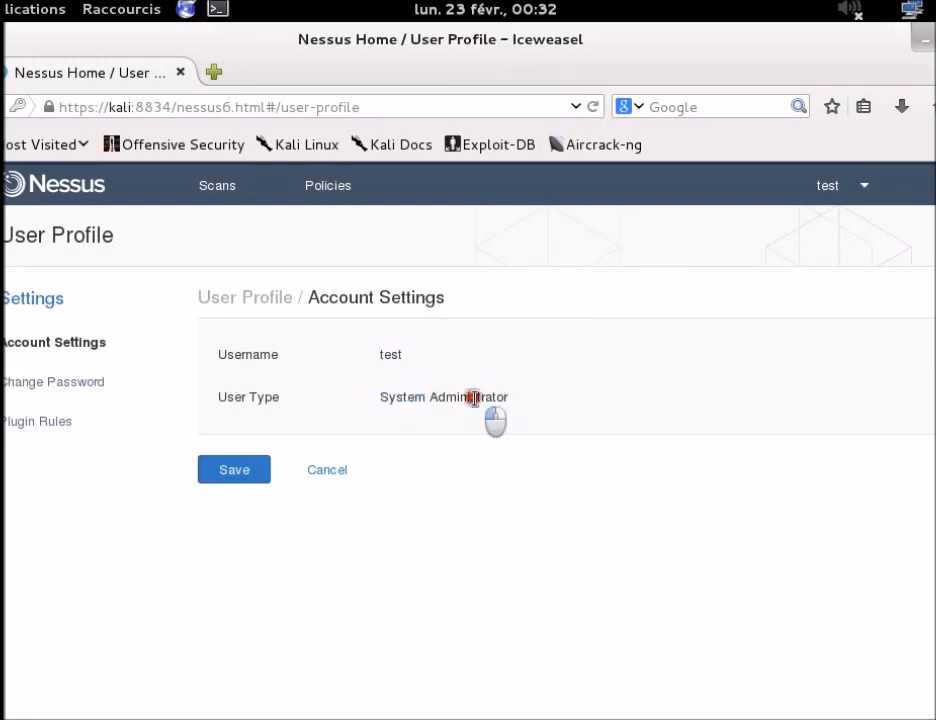
pyautogui.doubleClick(472, 397)
pyautogui.click(544, 392)
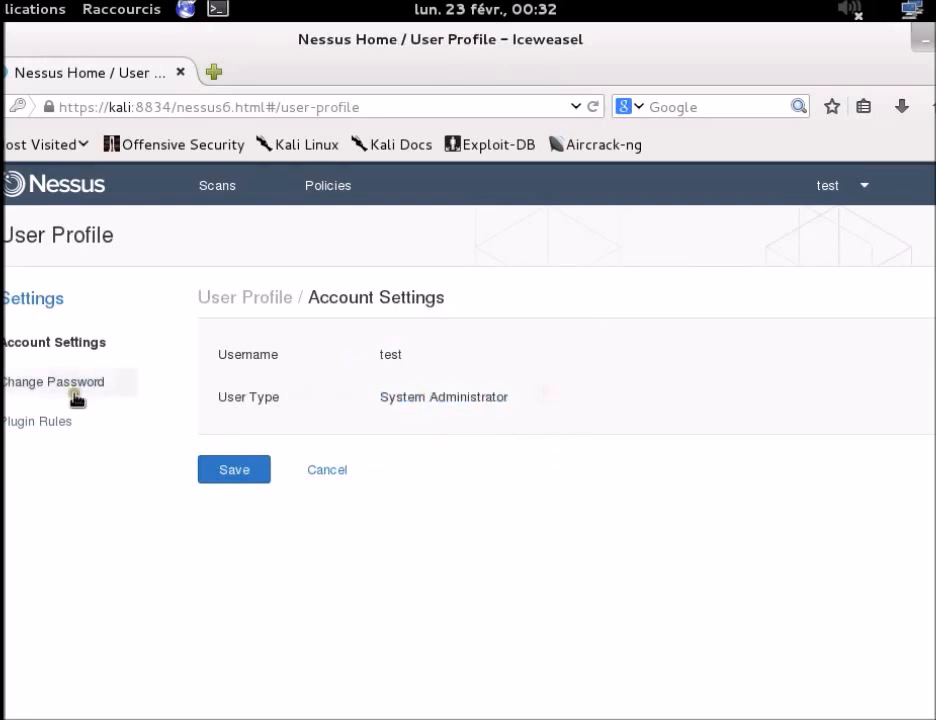
pyautogui.click(45, 428)
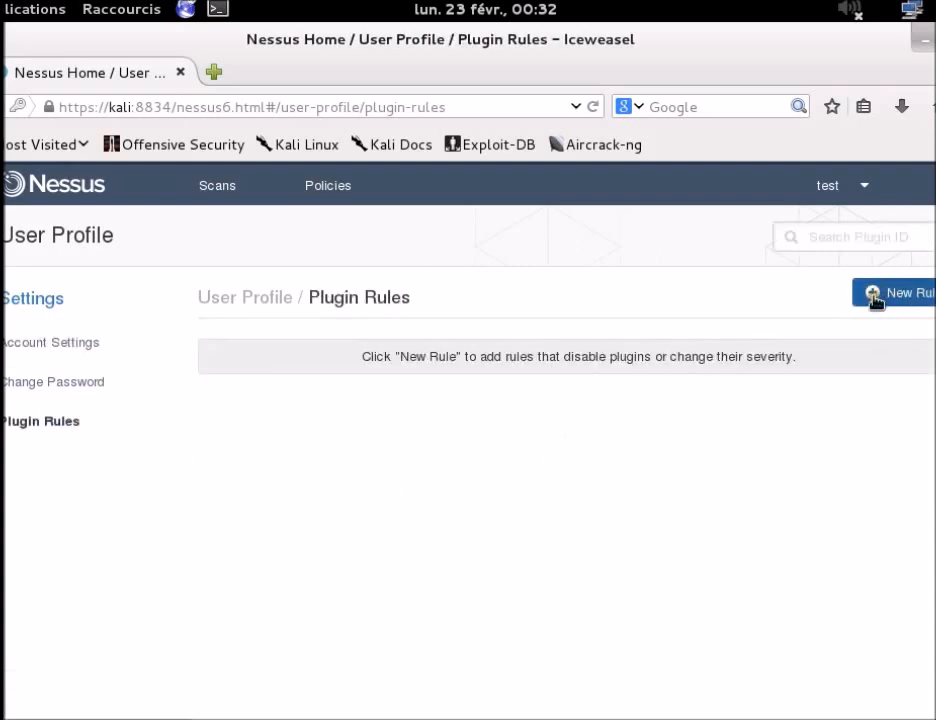
# Step: Read the notification confirming the policy was saved successfully
pyautogui.click(862, 190)
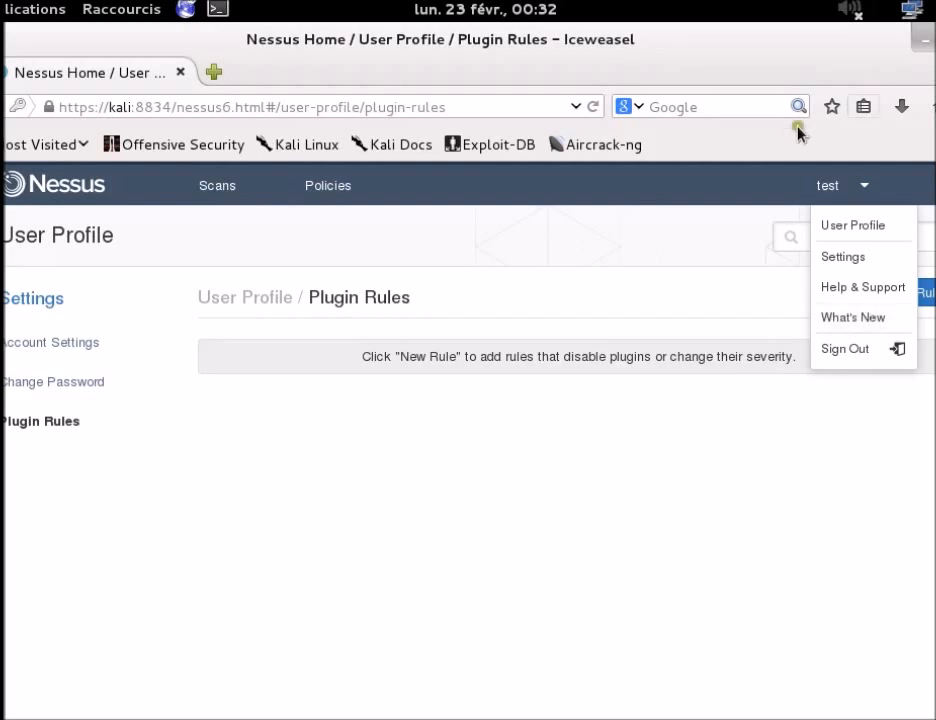
pyautogui.click(585, 648)
pyautogui.click(934, 185)
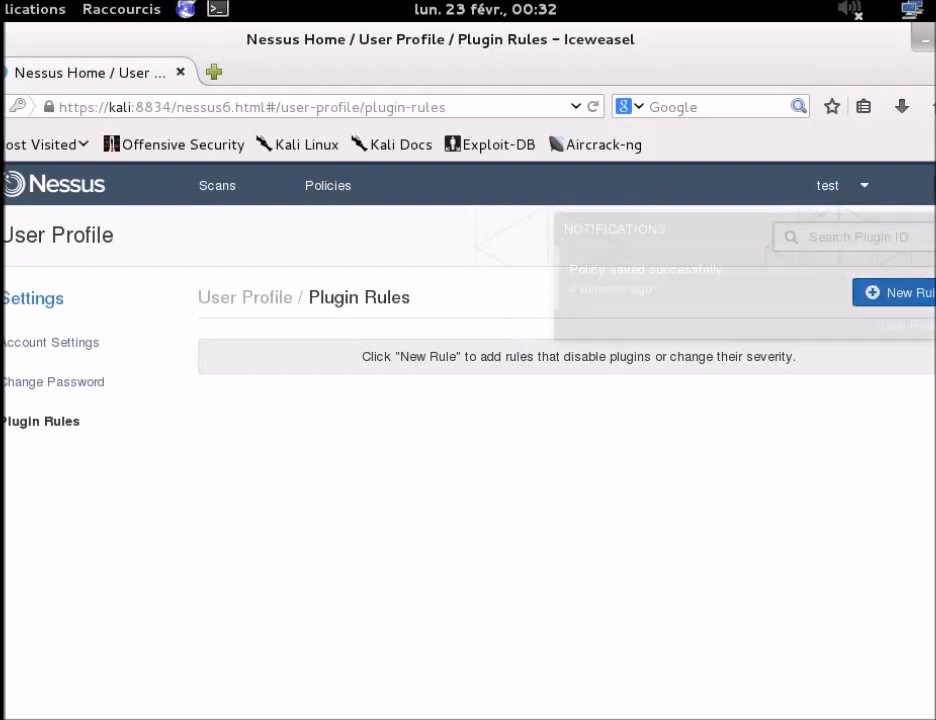
pyautogui.moveTo(586, 271); pyautogui.dragTo(730, 275)
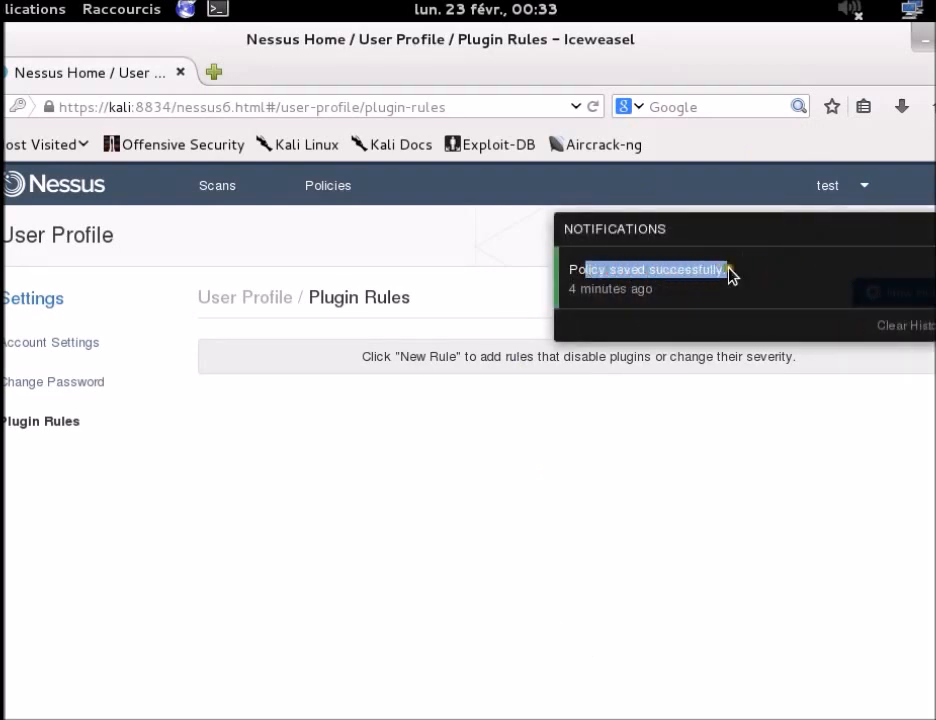
pyautogui.click(612, 291)
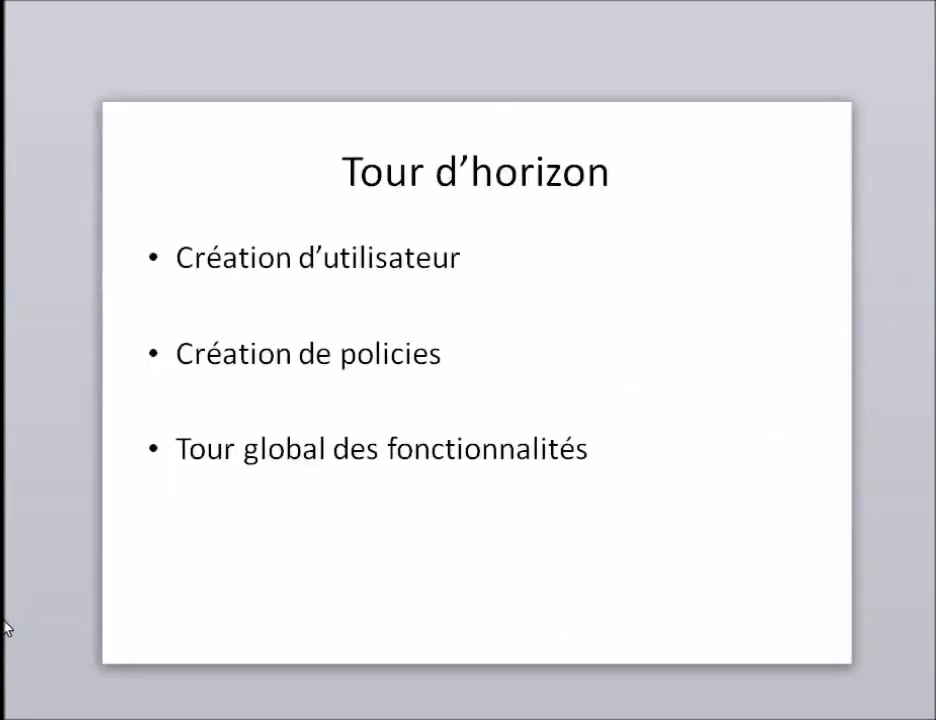
# Step: Advance the slideshow from 'Tour d'horizon' to the 'Faire un scan' flowchart slide
pyautogui.press('Right')
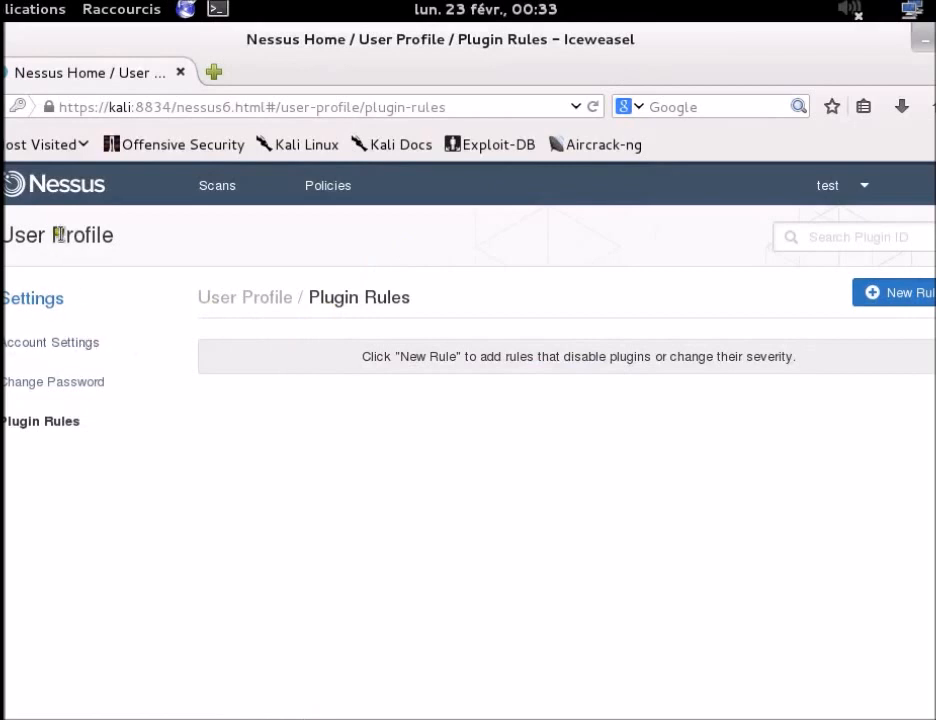
# Step: Go to Scans, begin a new scan and browse the Templates and Policies tabs
pyautogui.click(212, 196)
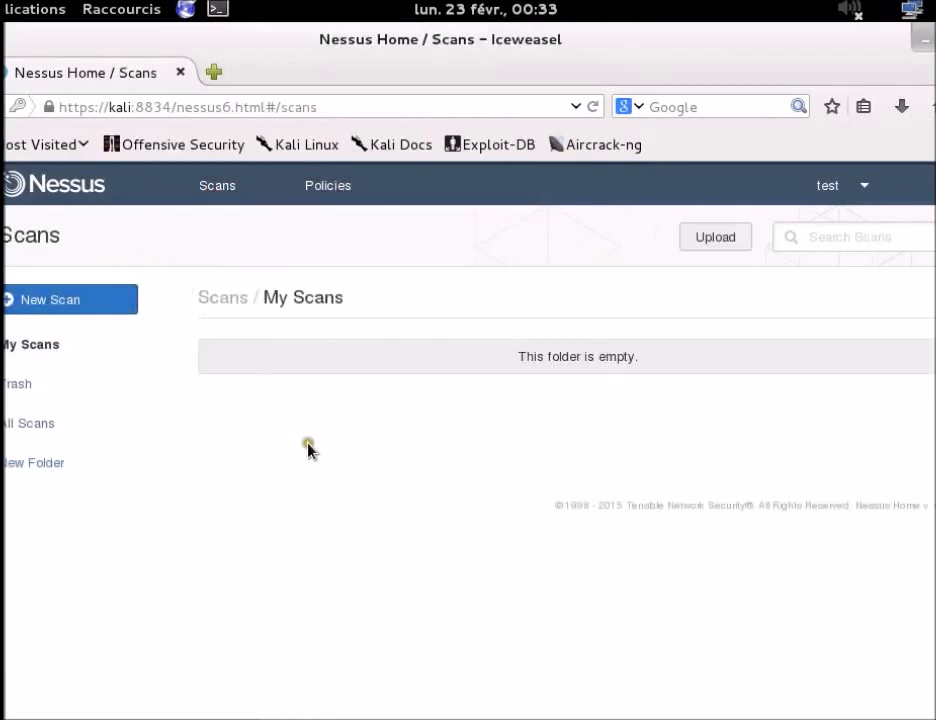
pyautogui.click(42, 300)
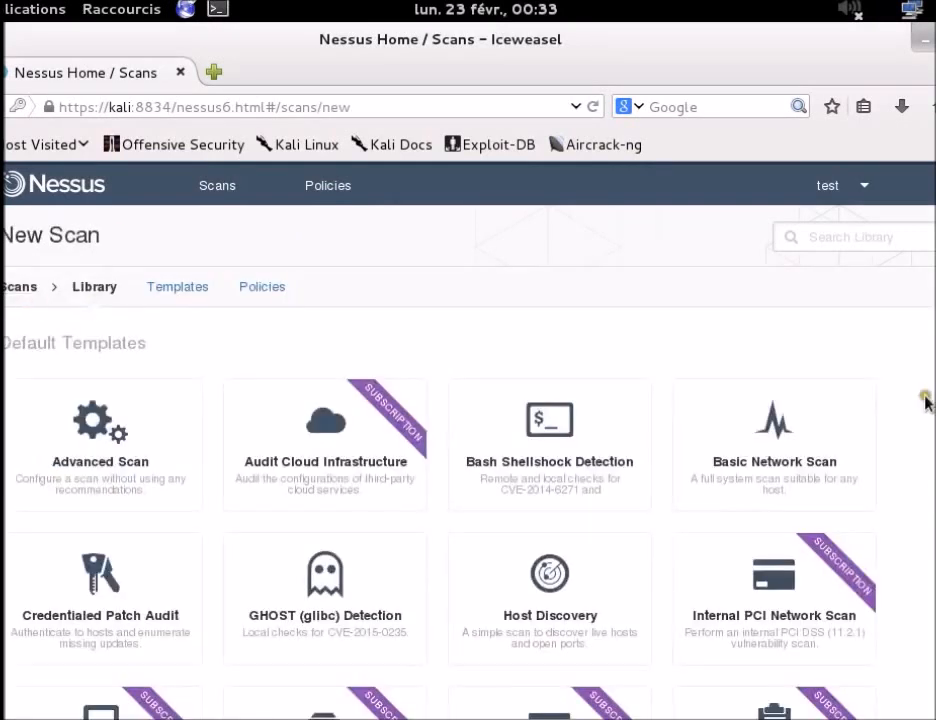
pyautogui.click(184, 290)
pyautogui.click(257, 294)
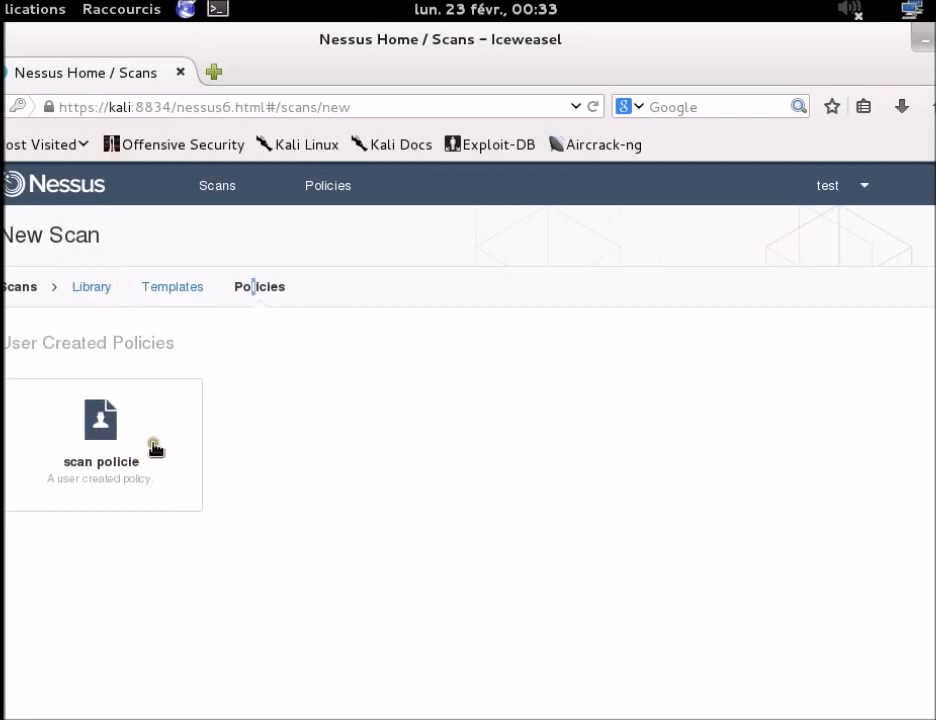
# Step: Back in the full Library, pick the user-created 'scan policie' policy for the new scan
pyautogui.click(100, 288)
pyautogui.scroll(-7, 660, 476)
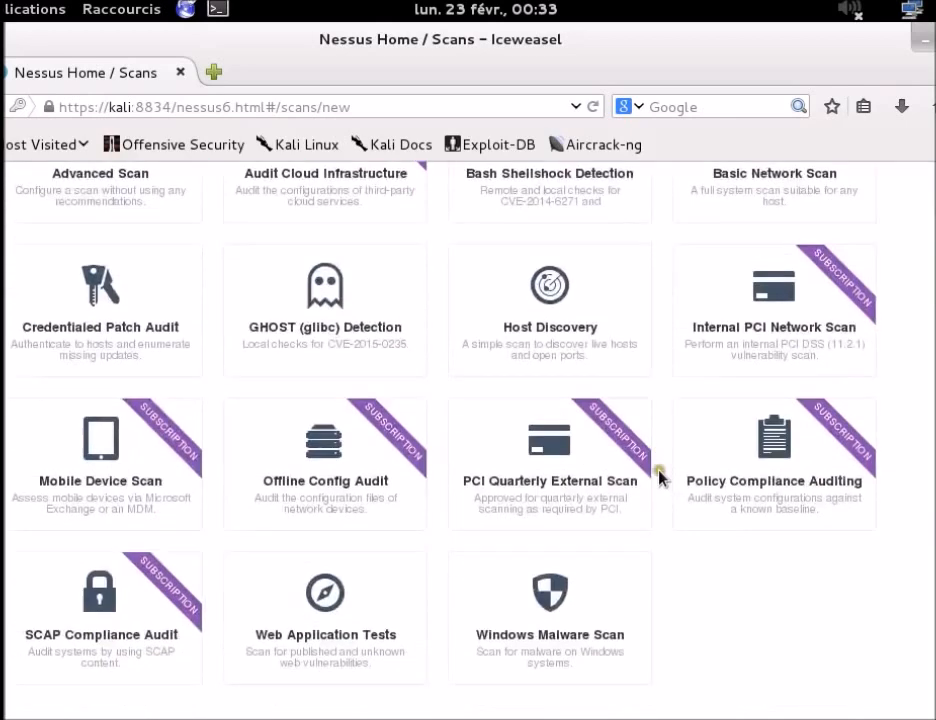
pyautogui.scroll(2, 343, 425)
pyautogui.scroll(-3, 340, 424)
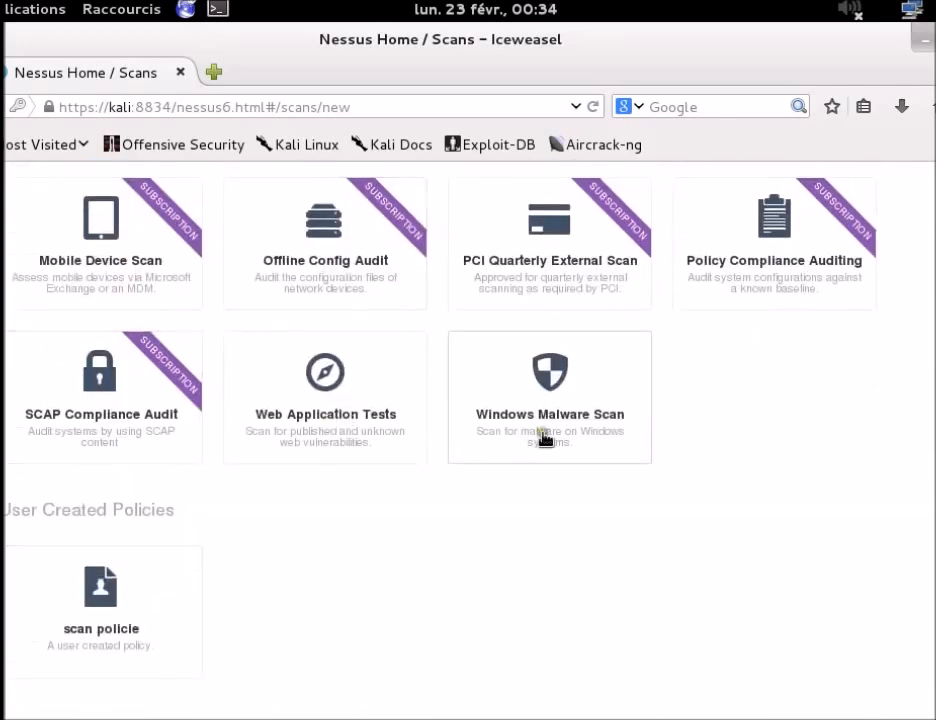
pyautogui.moveTo(25, 508); pyautogui.dragTo(203, 512)
pyautogui.click(205, 515)
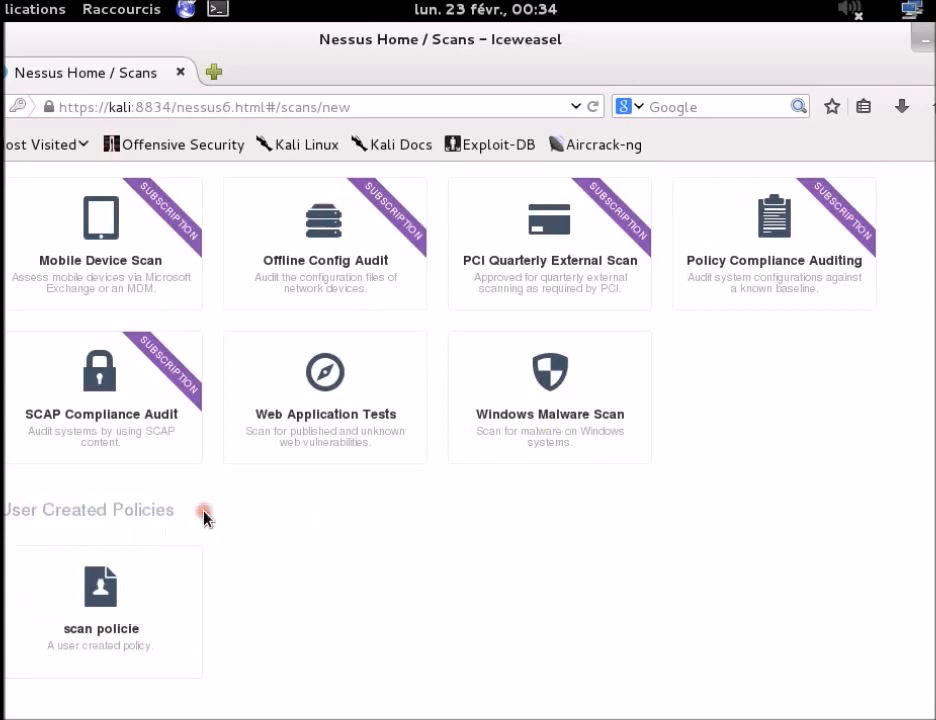
pyautogui.click(133, 614)
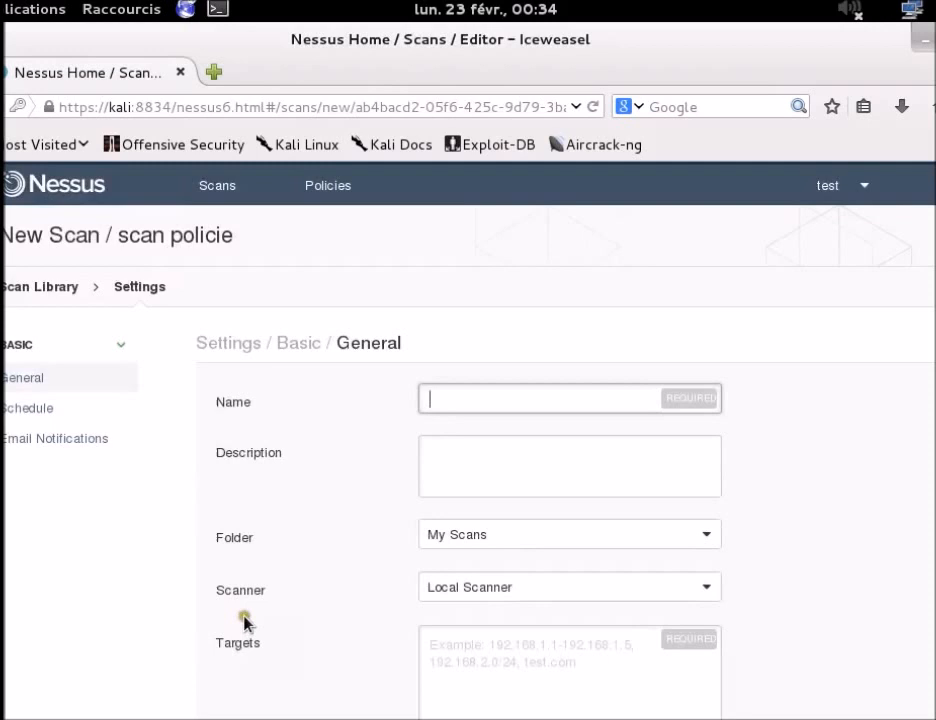
# Step: Name the scan 'basic scan', keeping folder My Scans and Local Scanner
pyautogui.click(470, 396)
pyautogui.write('basic')
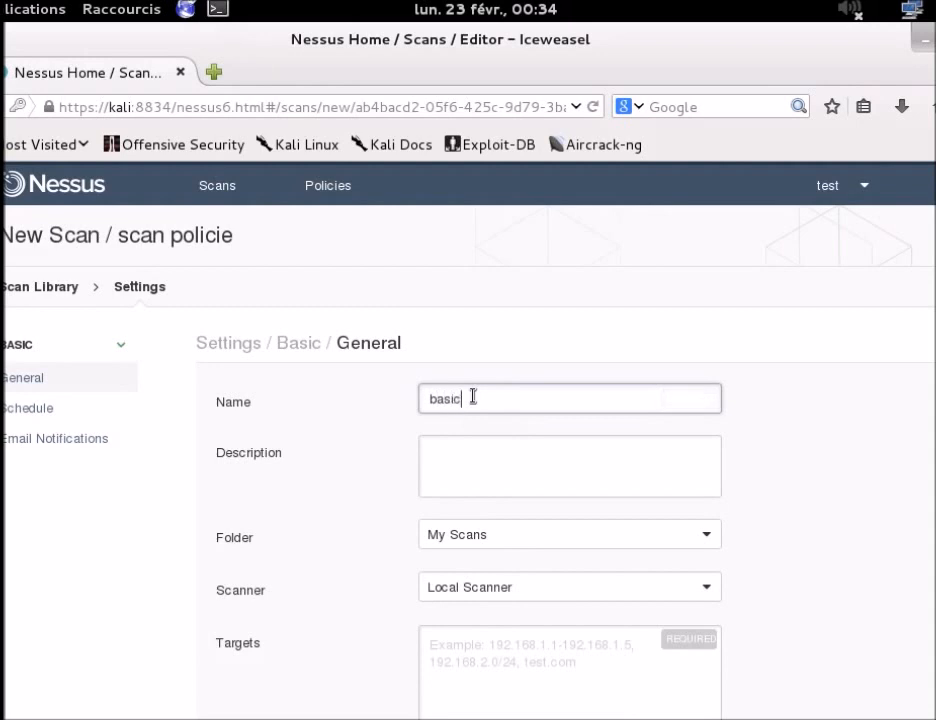
pyautogui.write(' scan')
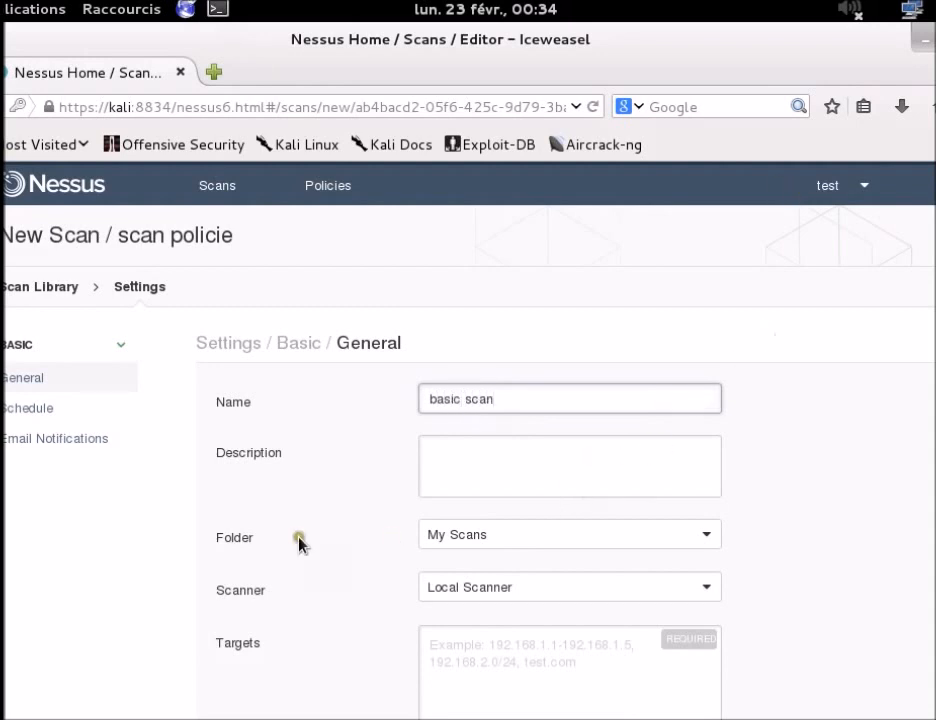
pyautogui.scroll(-2, 300, 545)
pyautogui.click(524, 421)
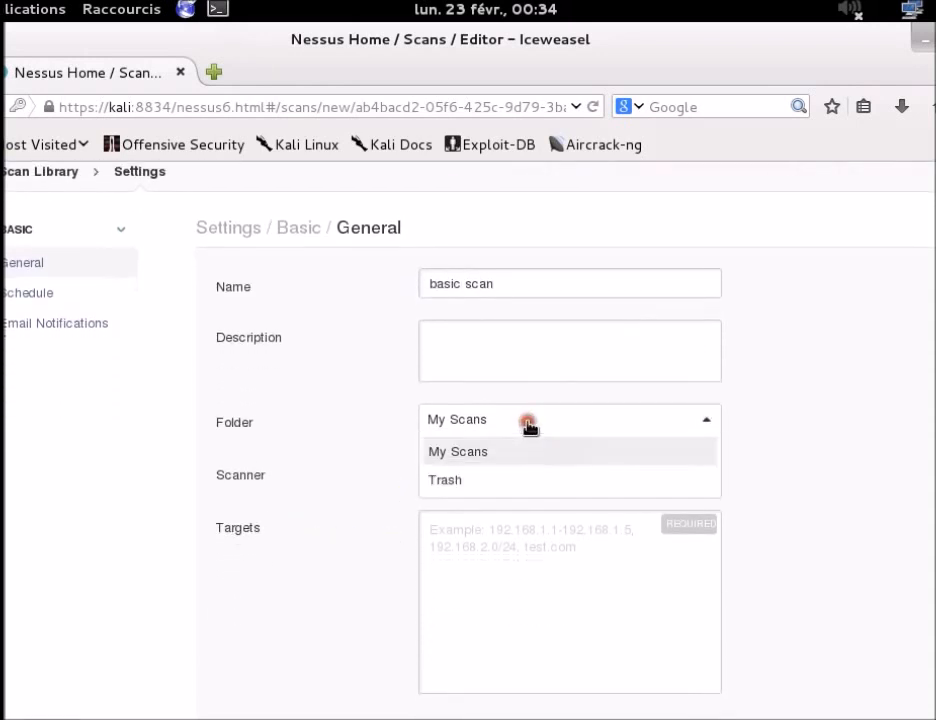
pyautogui.click(522, 452)
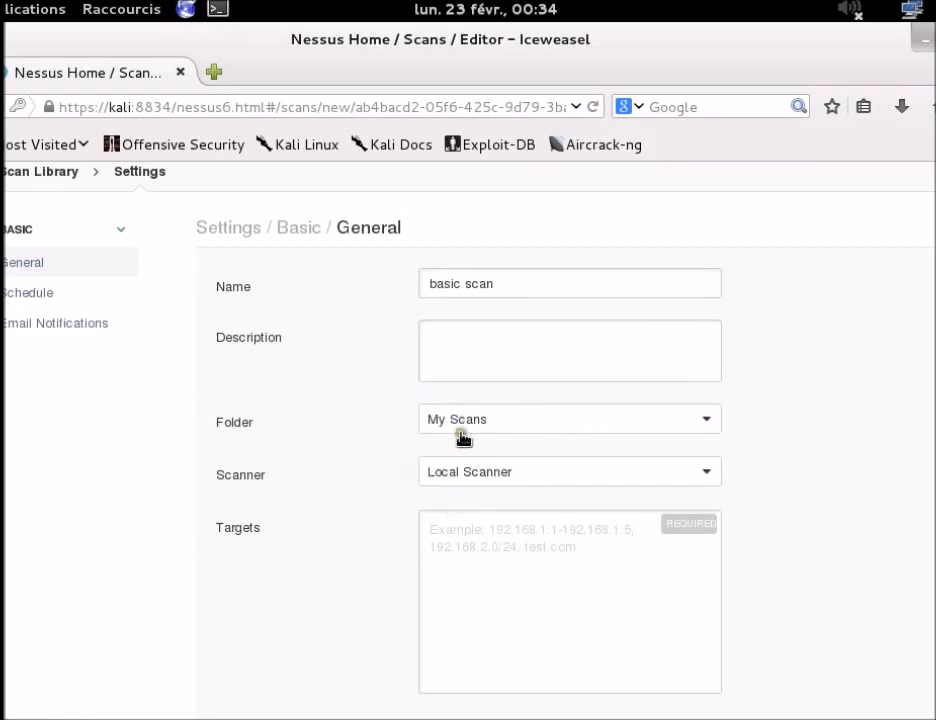
pyautogui.click(610, 468)
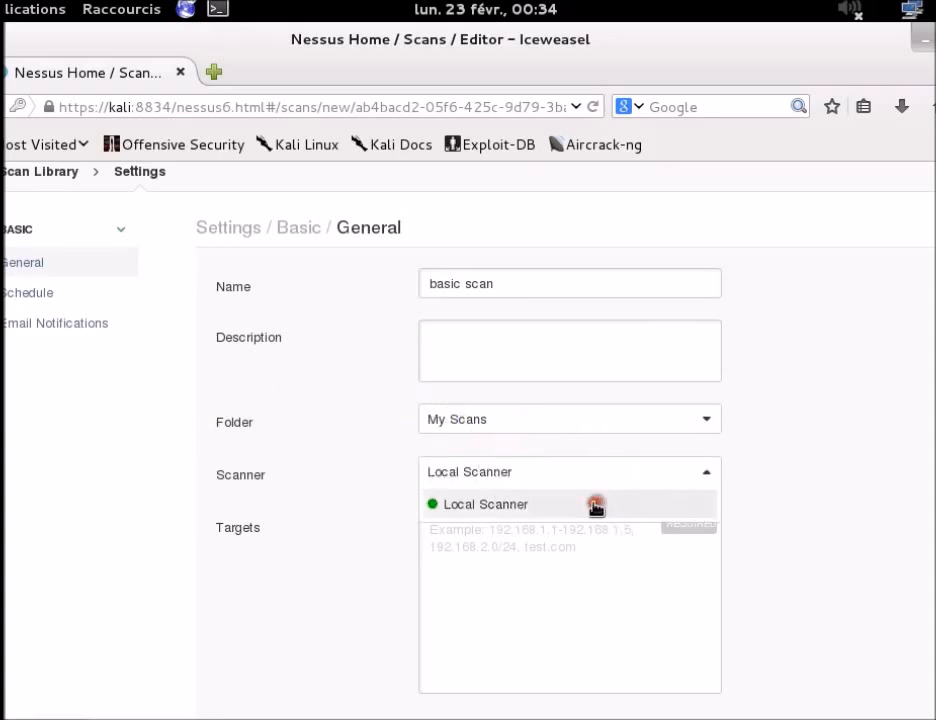
pyautogui.click(596, 503)
# Step: Enter 192.168.153.130 as the scan target and check the Upload Targets area
pyautogui.click(480, 550)
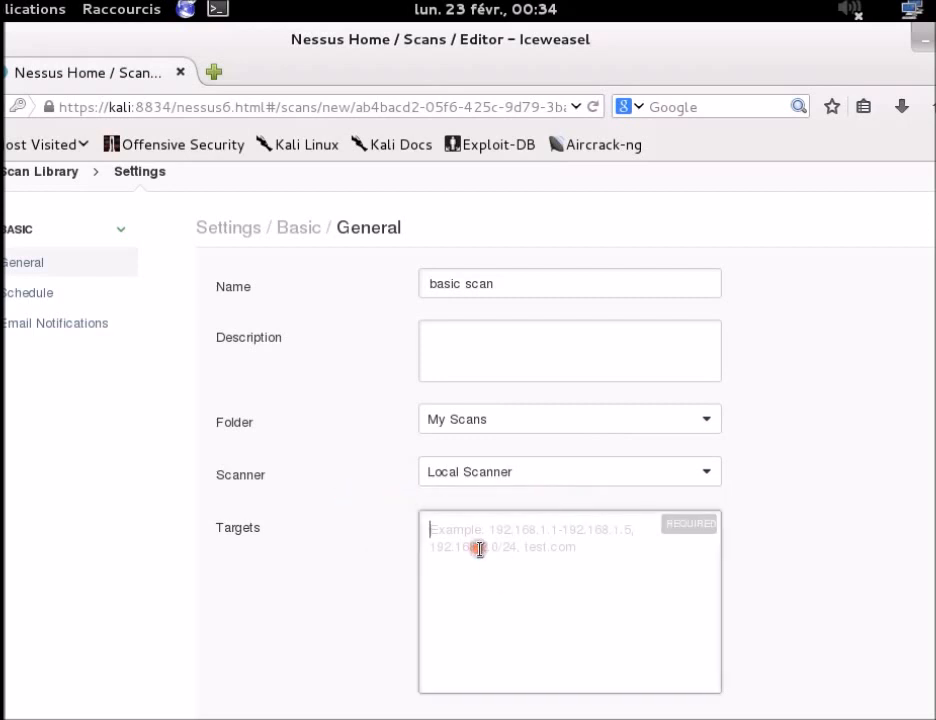
pyautogui.write('192.168.153.130')
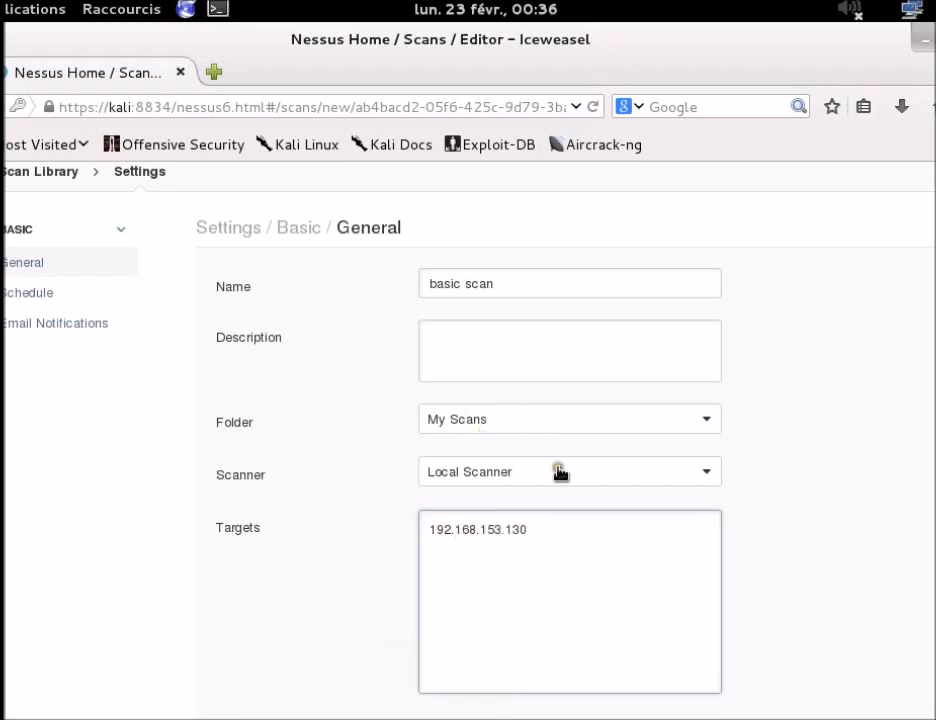
pyautogui.click(591, 568)
pyautogui.scroll(-2, 470, 450)
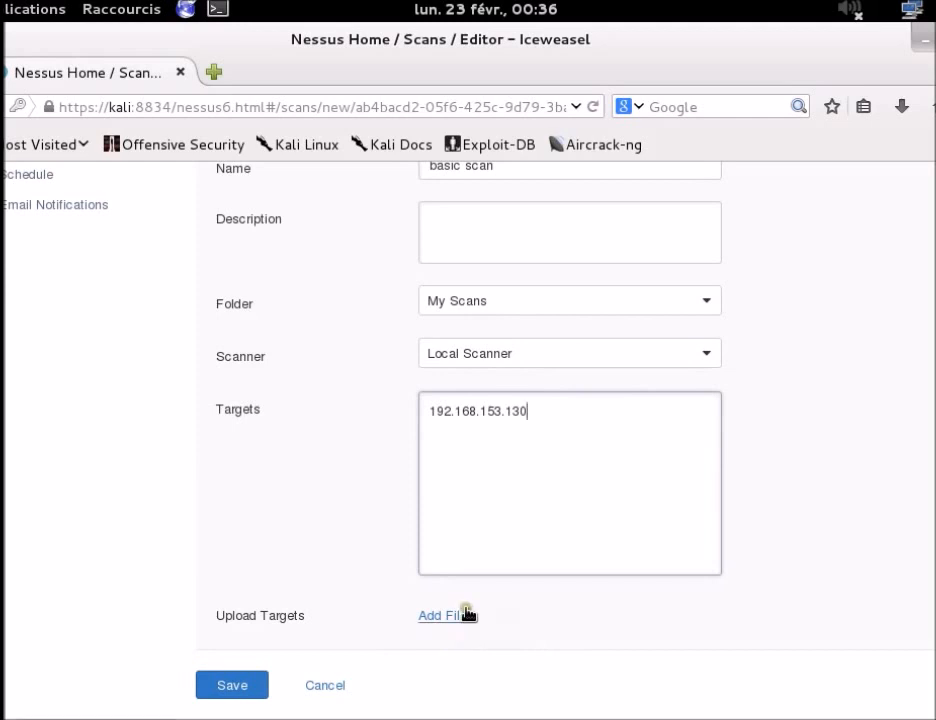
pyautogui.click(552, 623)
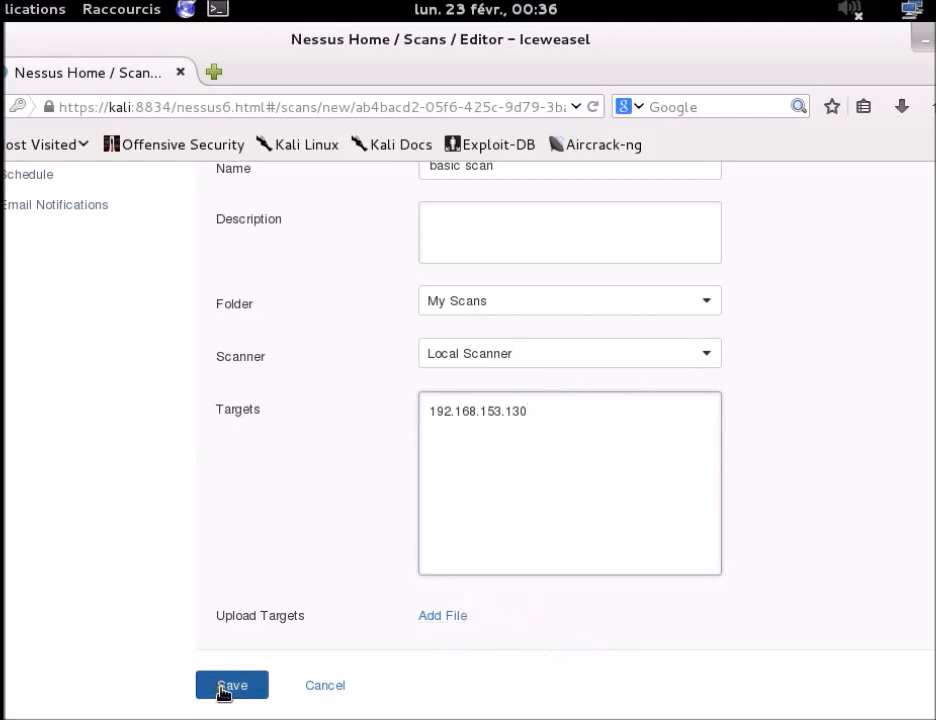
pyautogui.scroll(2, 224, 600)
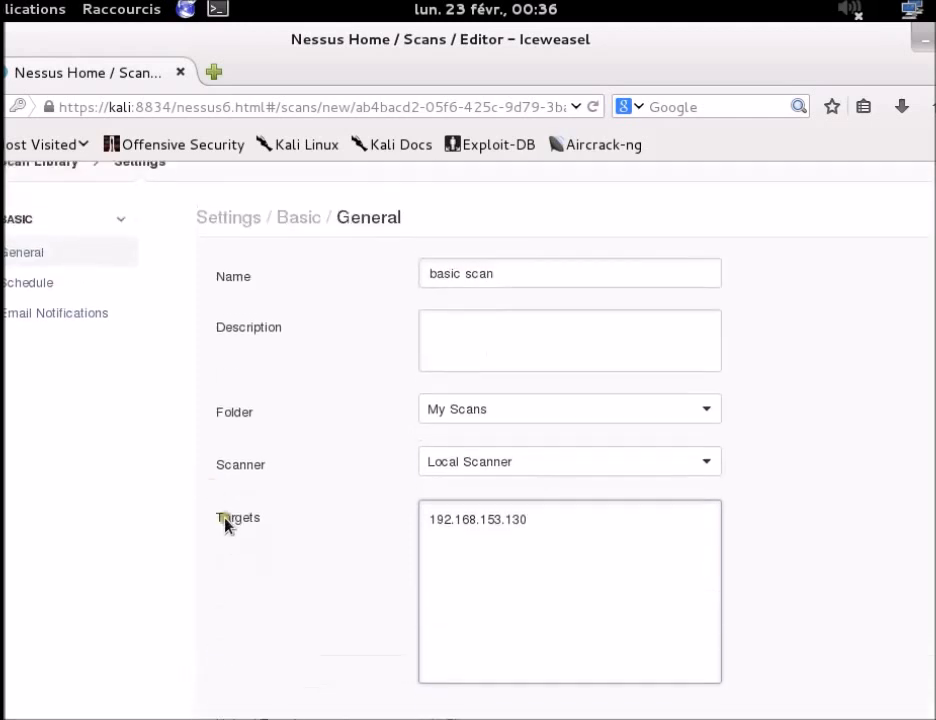
# Step: Review the Schedule and Email Notifications pages, then save 'basic scan' from General settings
pyautogui.click(45, 289)
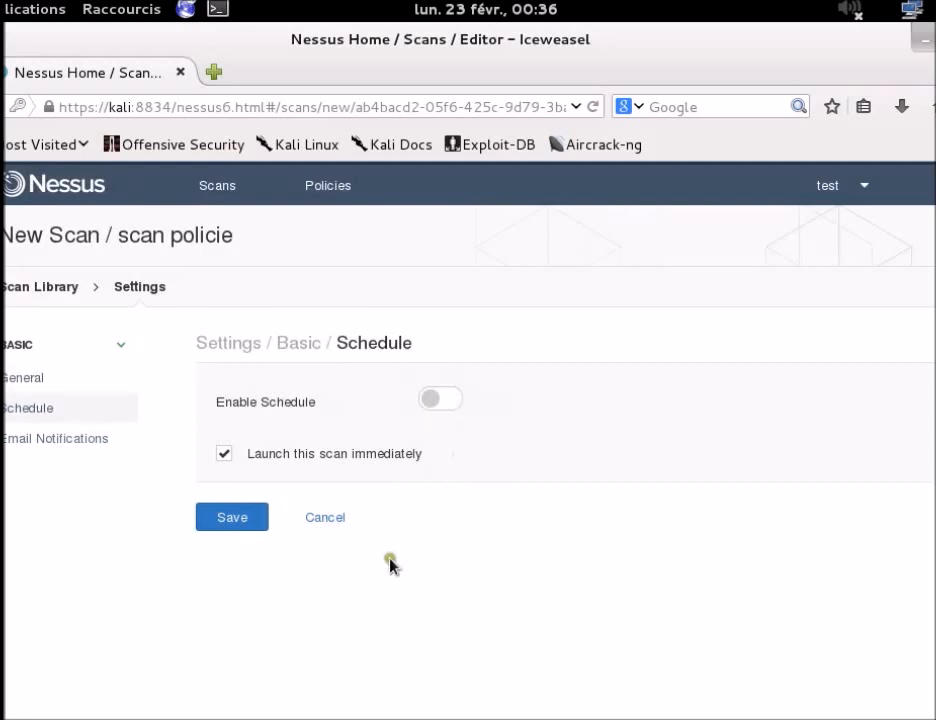
pyautogui.click(30, 442)
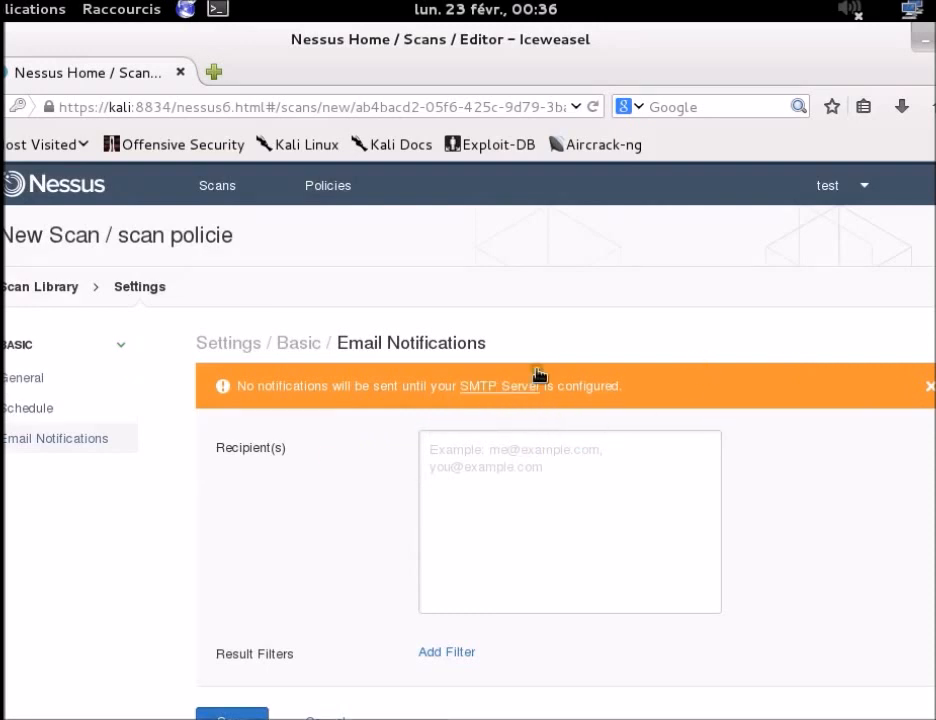
pyautogui.scroll(-1, 330, 440)
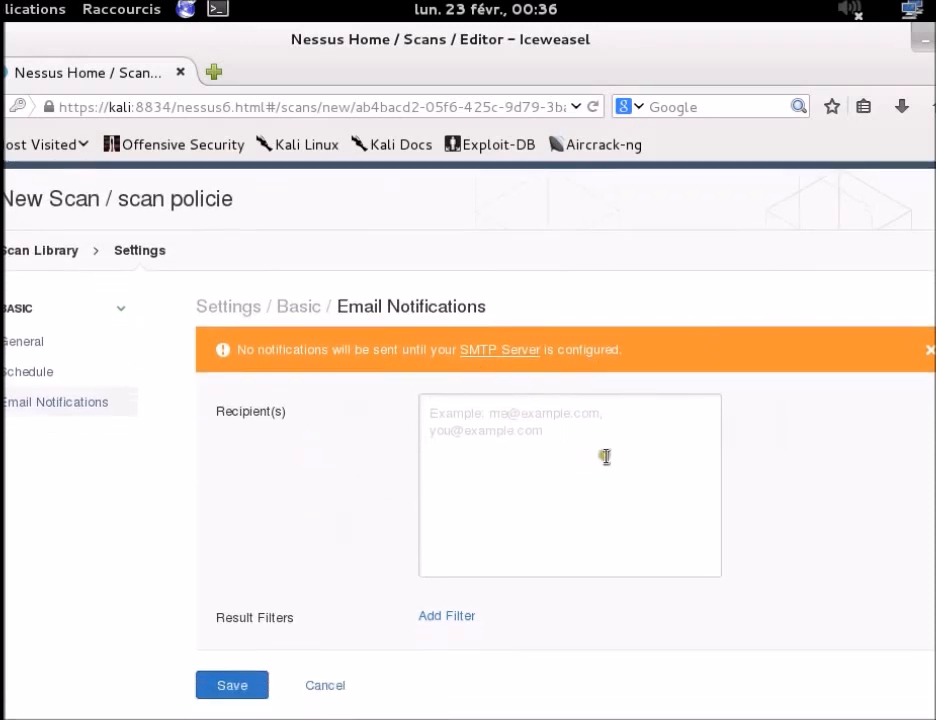
pyautogui.click(36, 345)
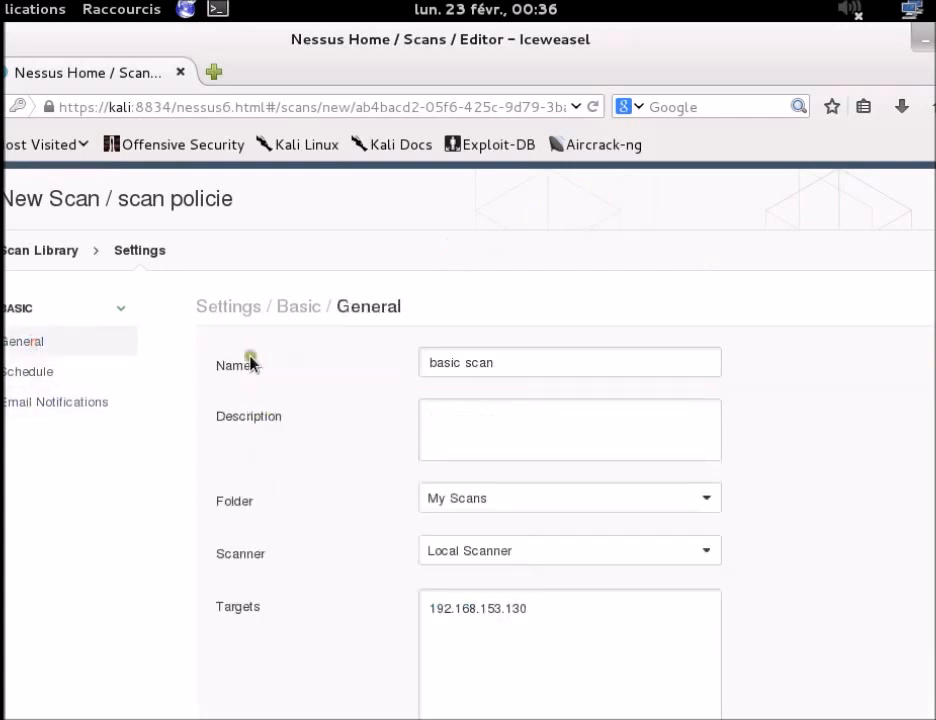
pyautogui.scroll(-4, 246, 408)
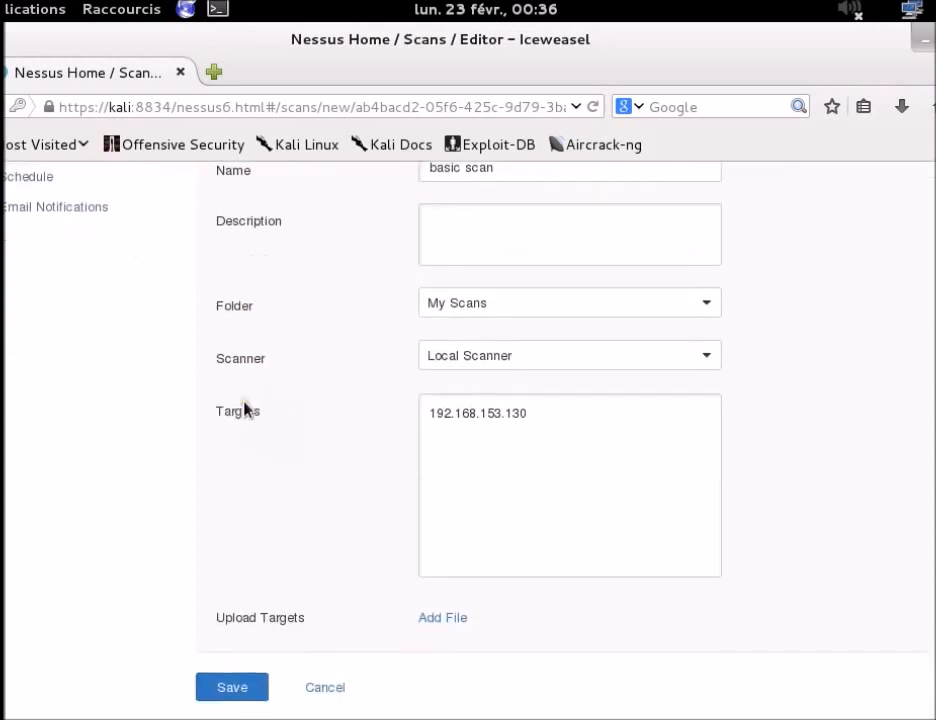
pyautogui.click(241, 685)
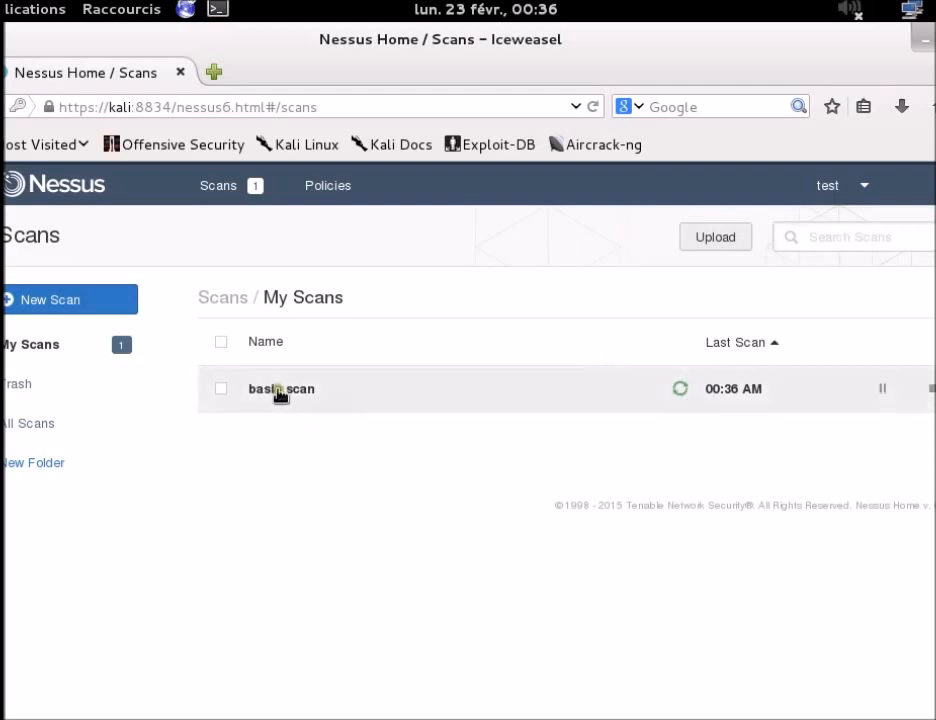
pyautogui.click(47, 346)
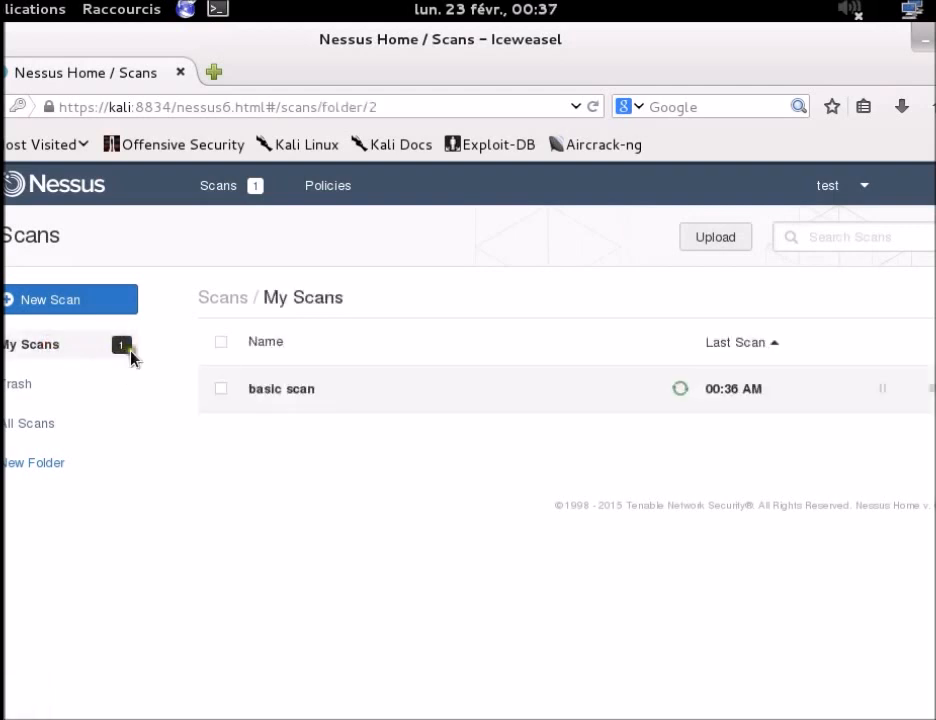
pyautogui.click(295, 396)
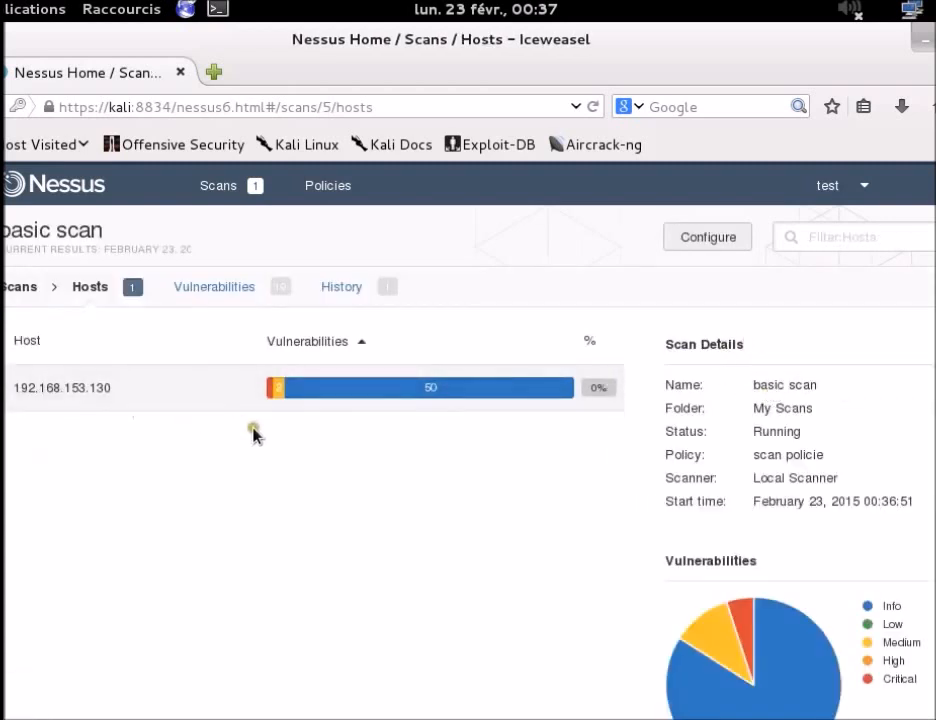
pyautogui.scroll(-2, 255, 432)
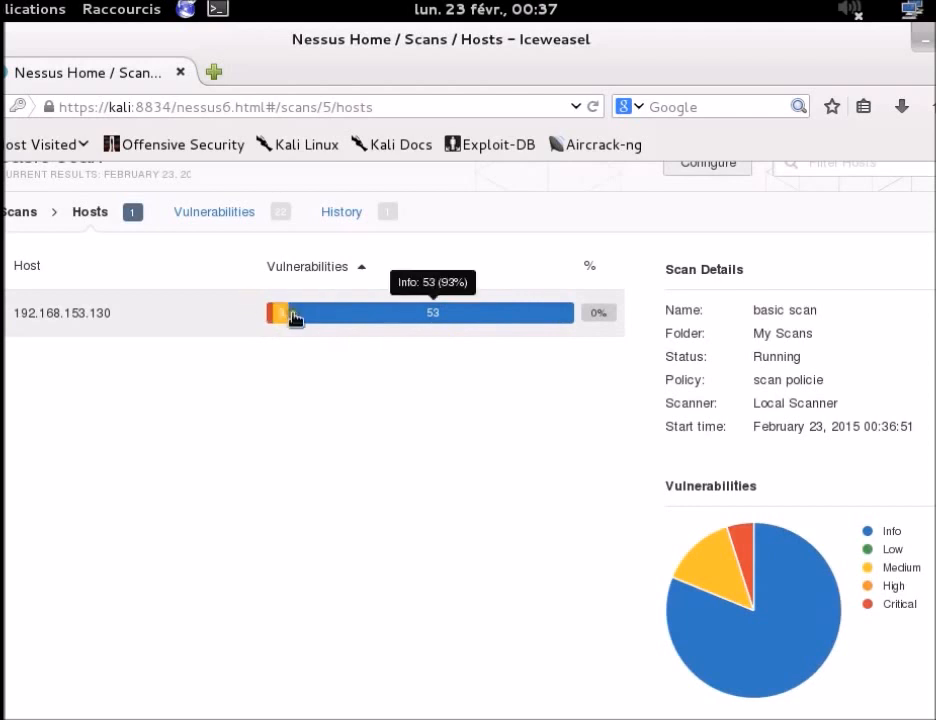
pyautogui.moveTo(733, 590)
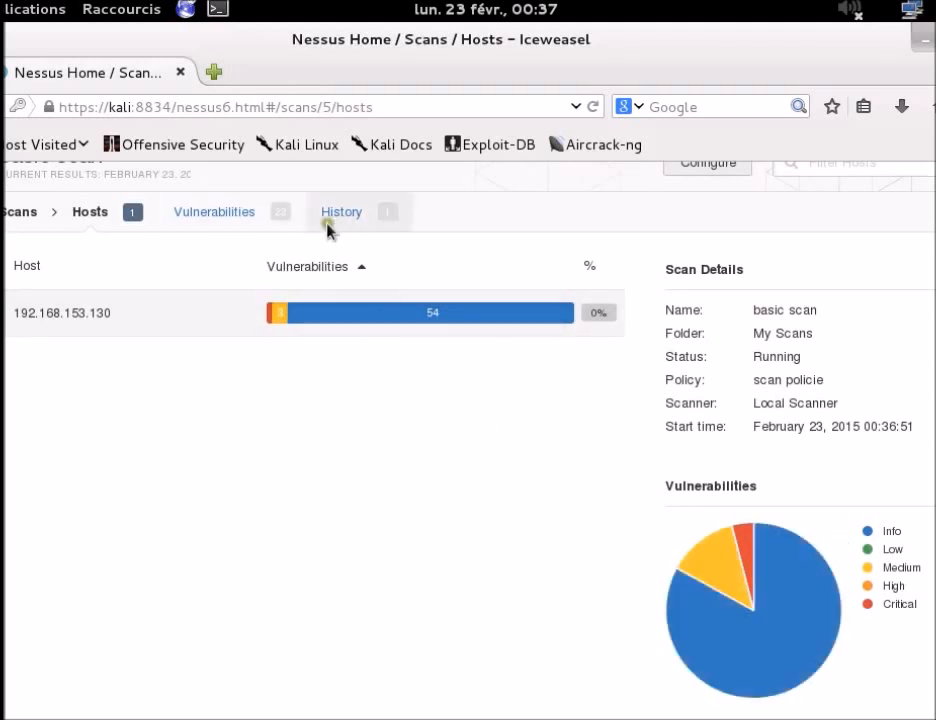
pyautogui.moveTo(362, 320)
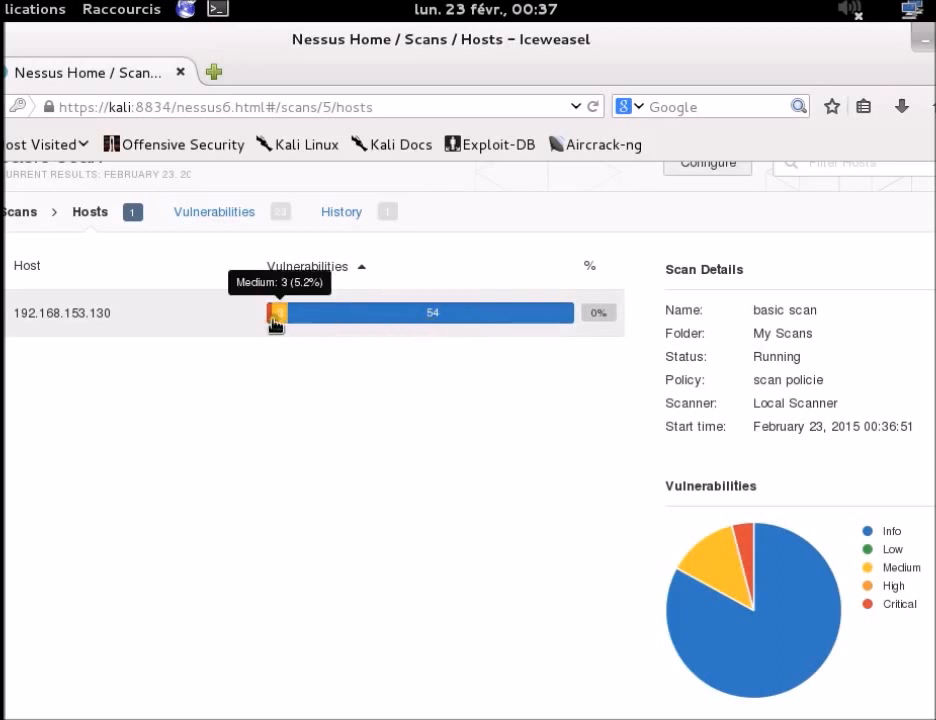
pyautogui.moveTo(272, 325)
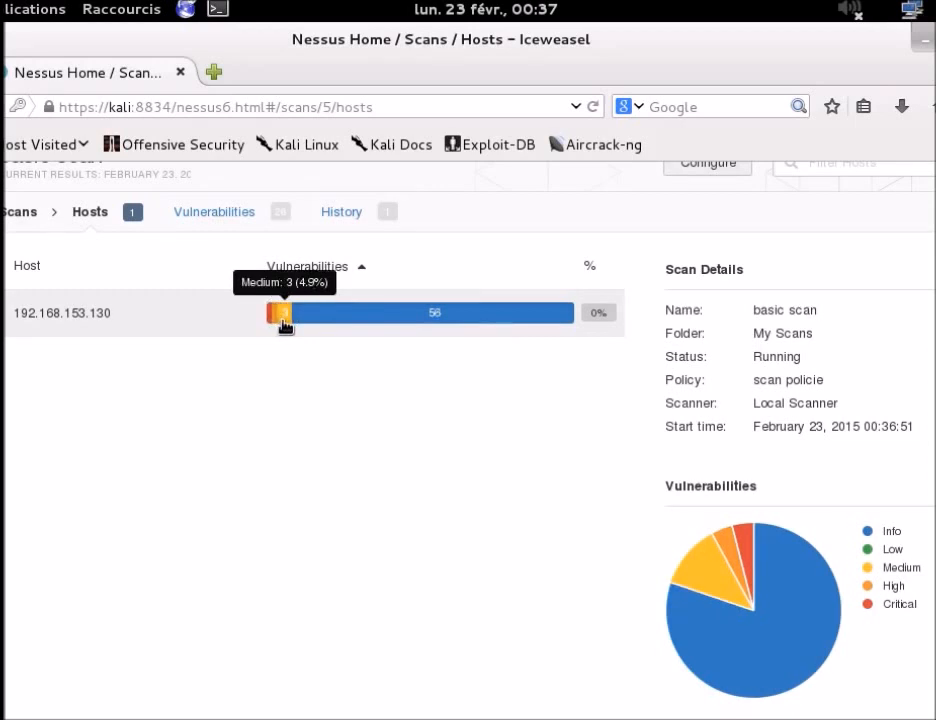
pyautogui.moveTo(328, 324)
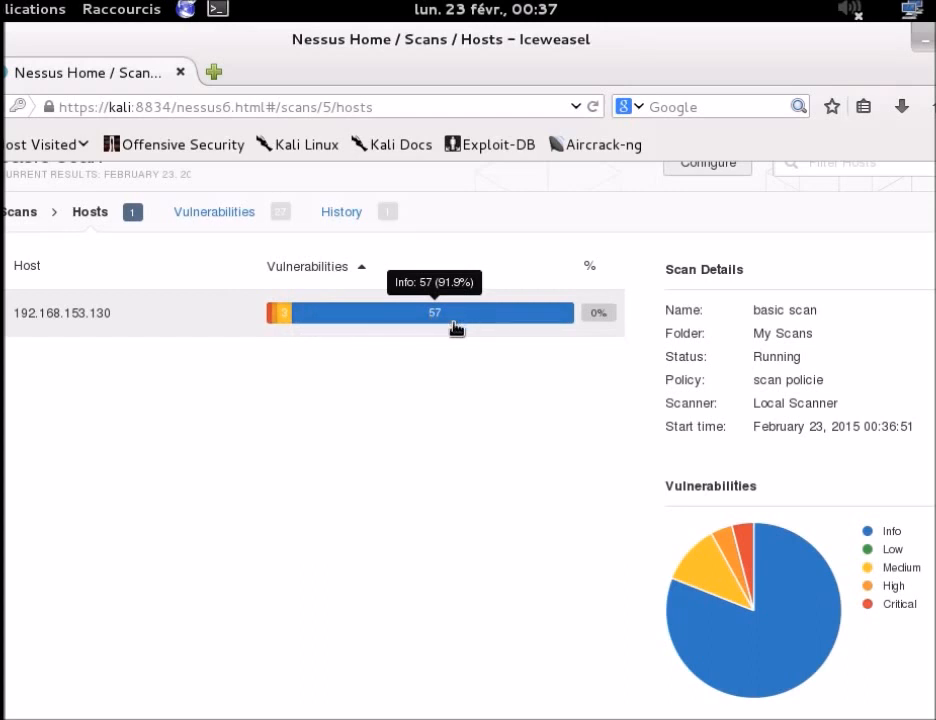
pyautogui.scroll(2, 290, 450)
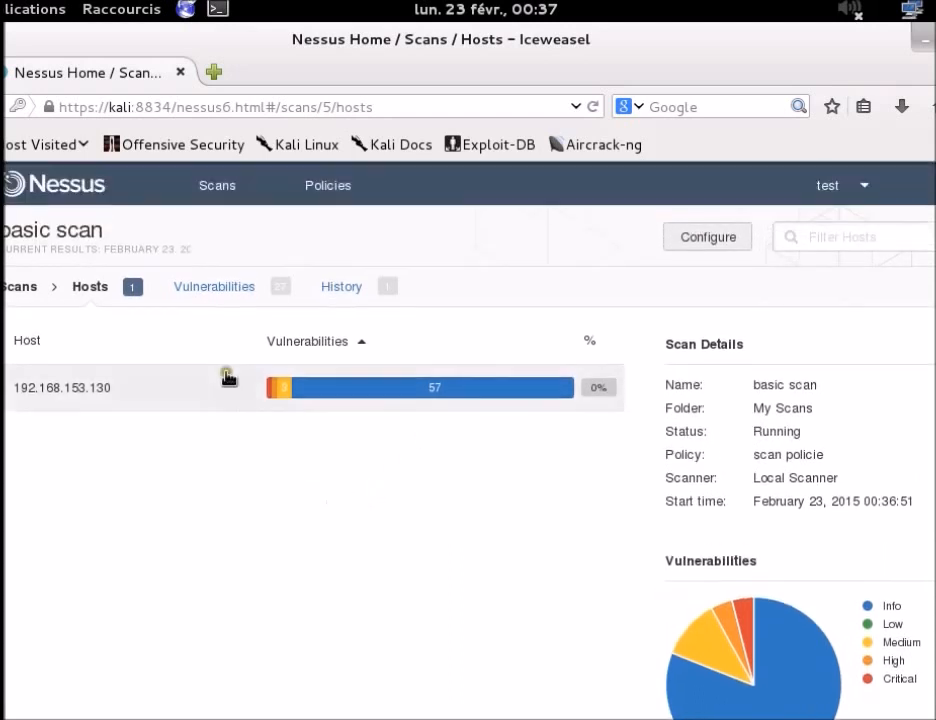
pyautogui.click(20, 290)
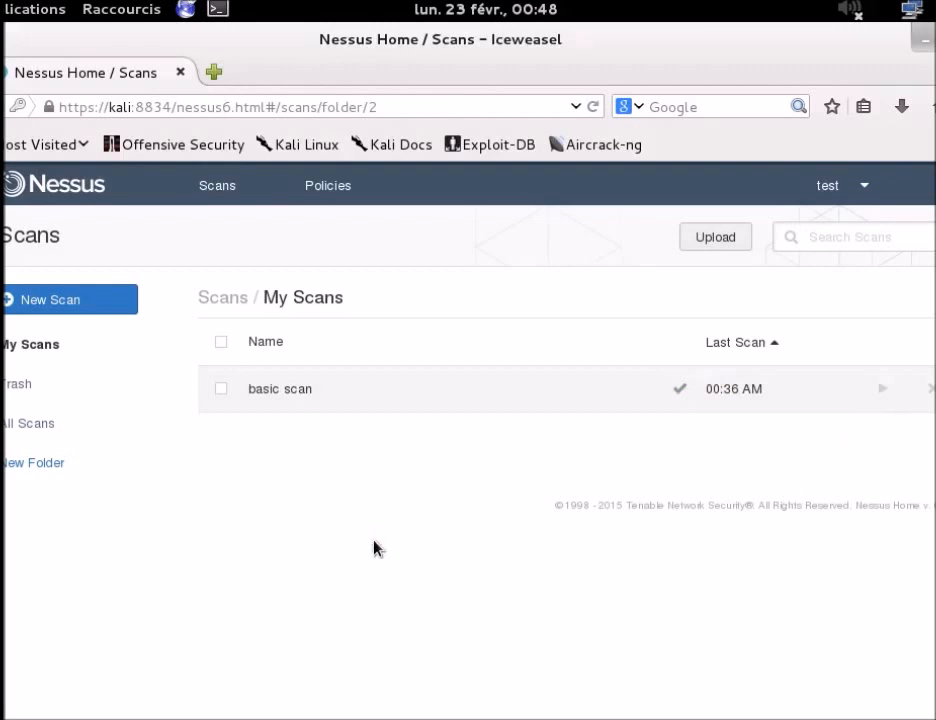
# Step: Open the finished basic scan and drill into host 192.168.153.130's 109 vulnerabilities
pyautogui.click(296, 392)
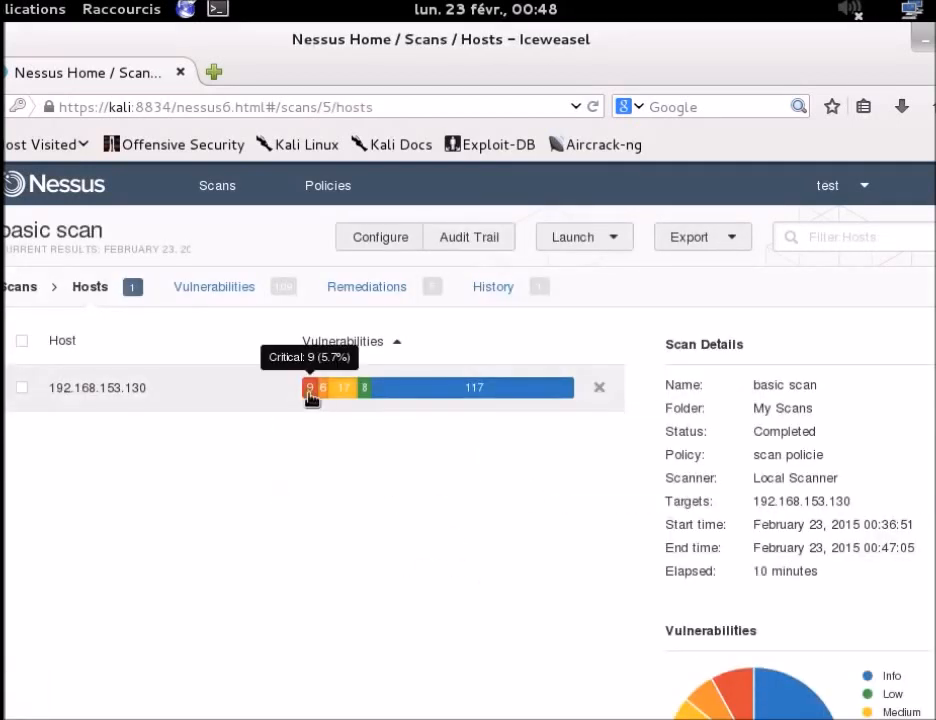
pyautogui.scroll(-2, 313, 495)
pyautogui.scroll(2, 305, 504)
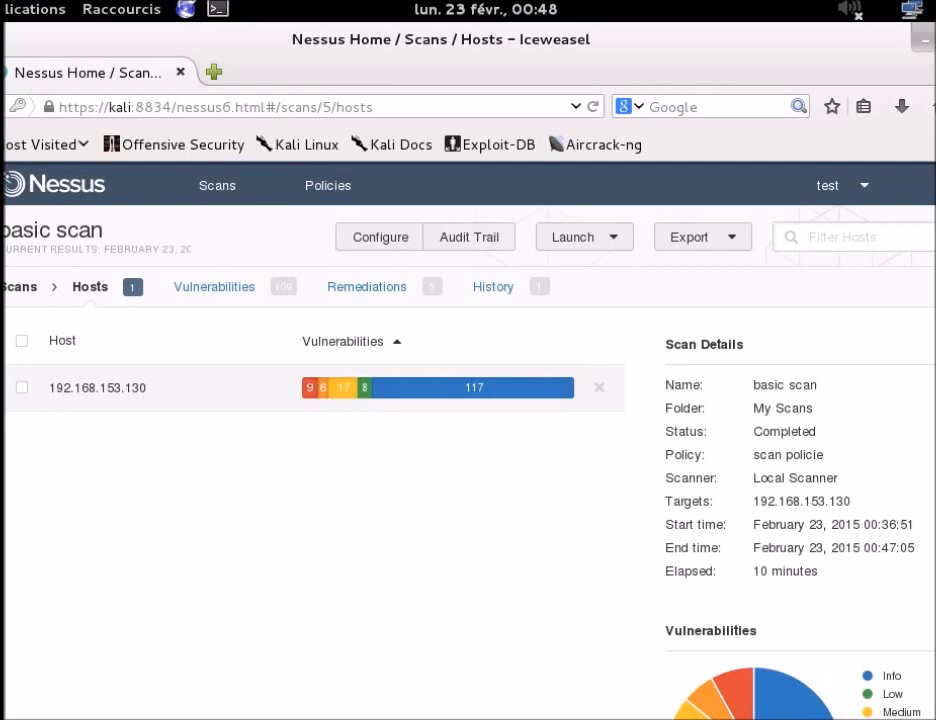
pyautogui.scroll(-2, 660, 484)
pyautogui.scroll(2, 660, 485)
pyautogui.moveTo(309, 400)
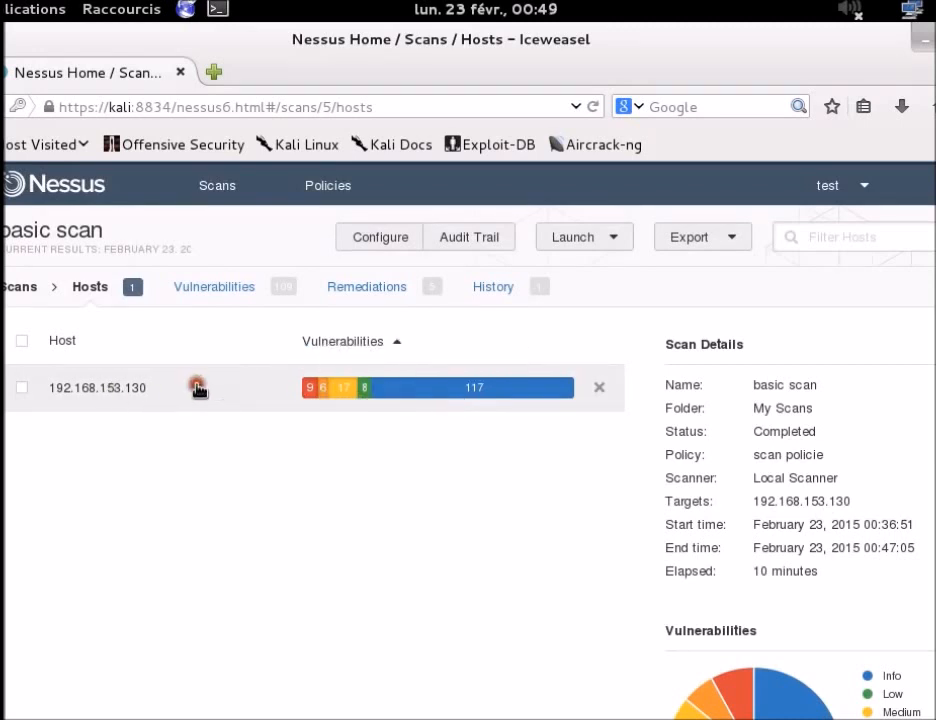
pyautogui.click(198, 387)
pyautogui.scroll(-4, 255, 447)
pyautogui.scroll(4, 257, 449)
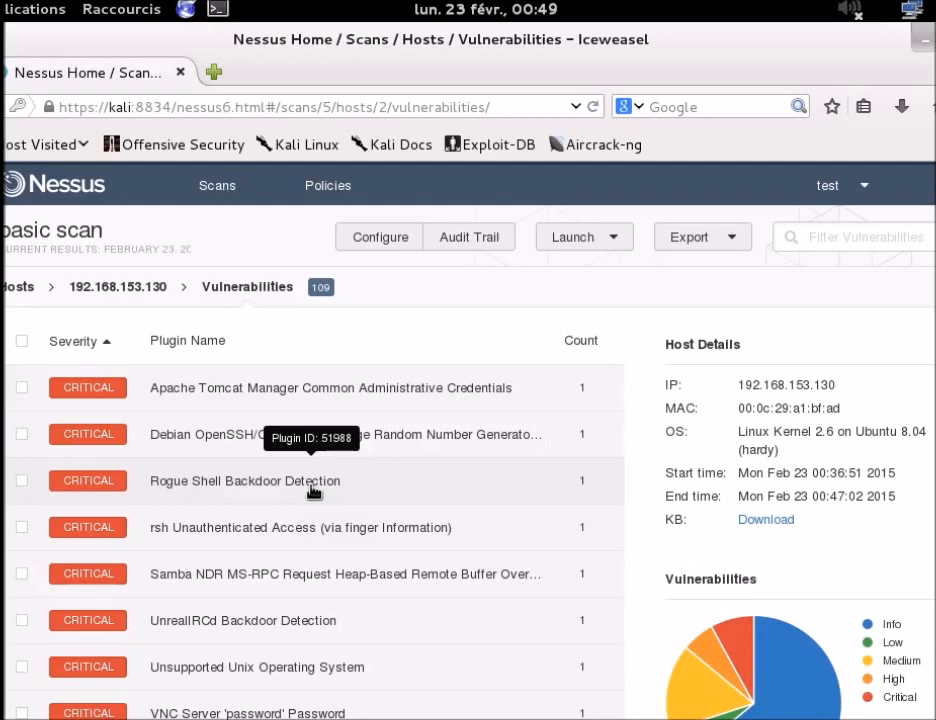
# Step: Scroll the vulnerability list and select Apache Tomcat Manager Common Administrative Credentials (plugin 34970)
pyautogui.scroll(-2, 434, 340)
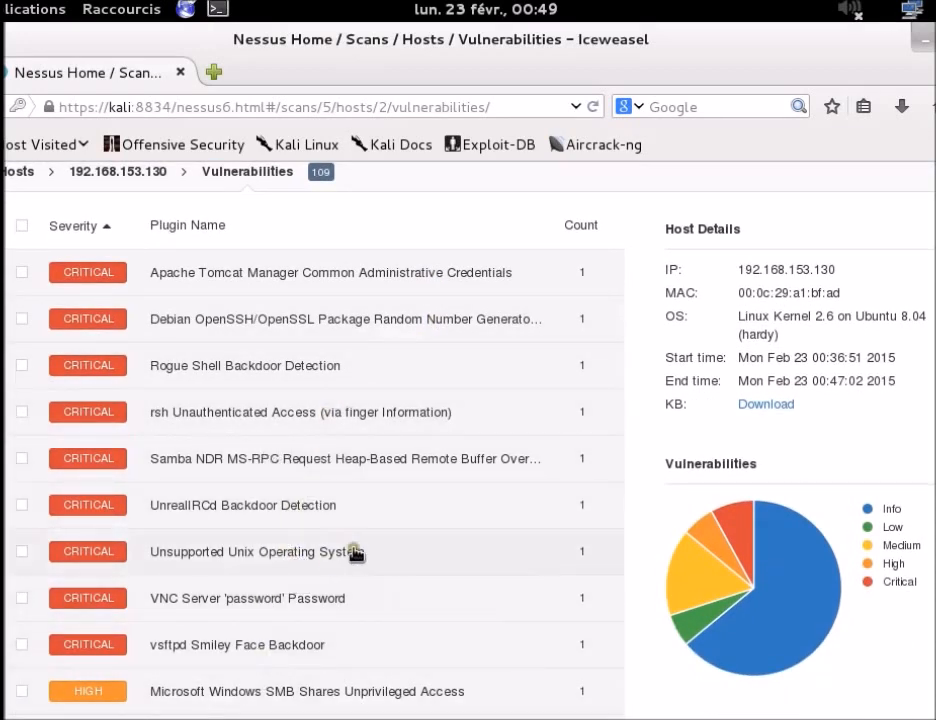
pyautogui.scroll(-4, 351, 553)
pyautogui.scroll(5, 370, 415)
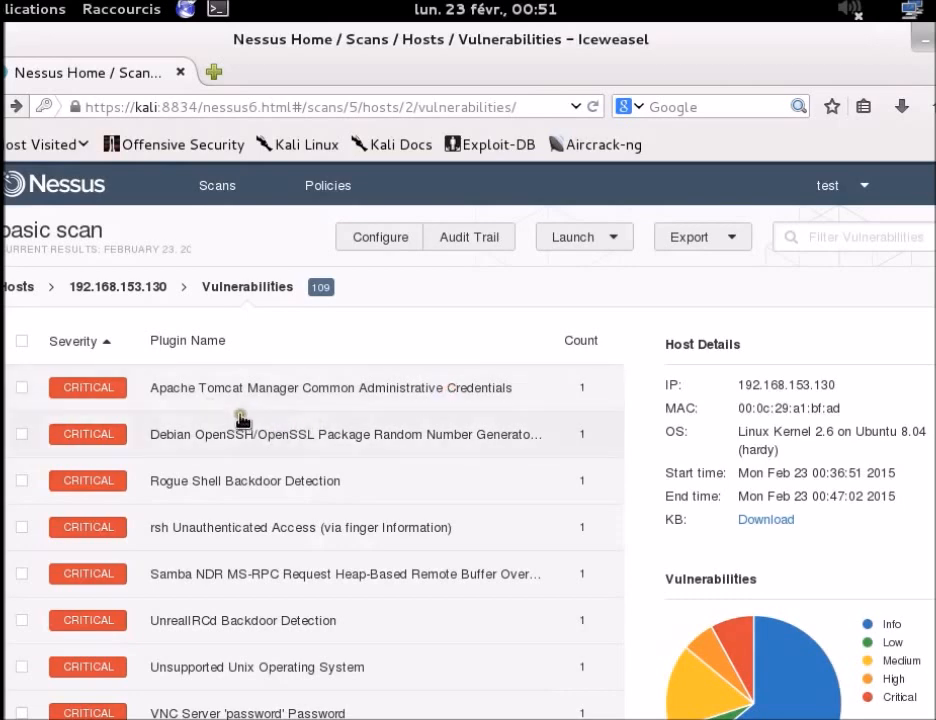
pyautogui.click(278, 378)
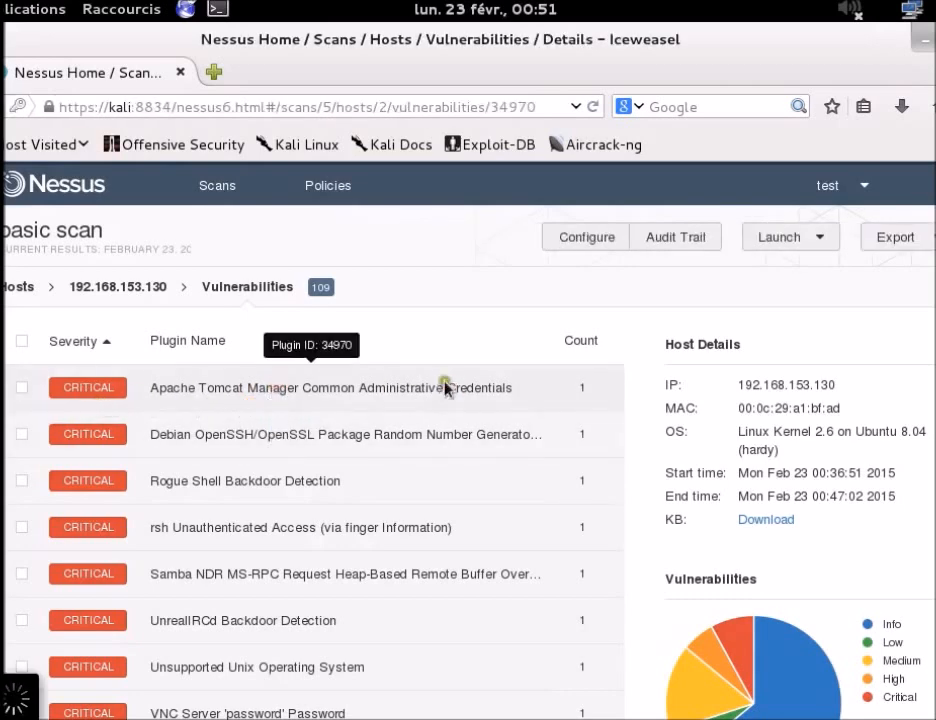
# Step: Scroll plugin 34970's details and highlight the tomcat-users.xml Solution sentence
pyautogui.scroll(-1, 355, 513)
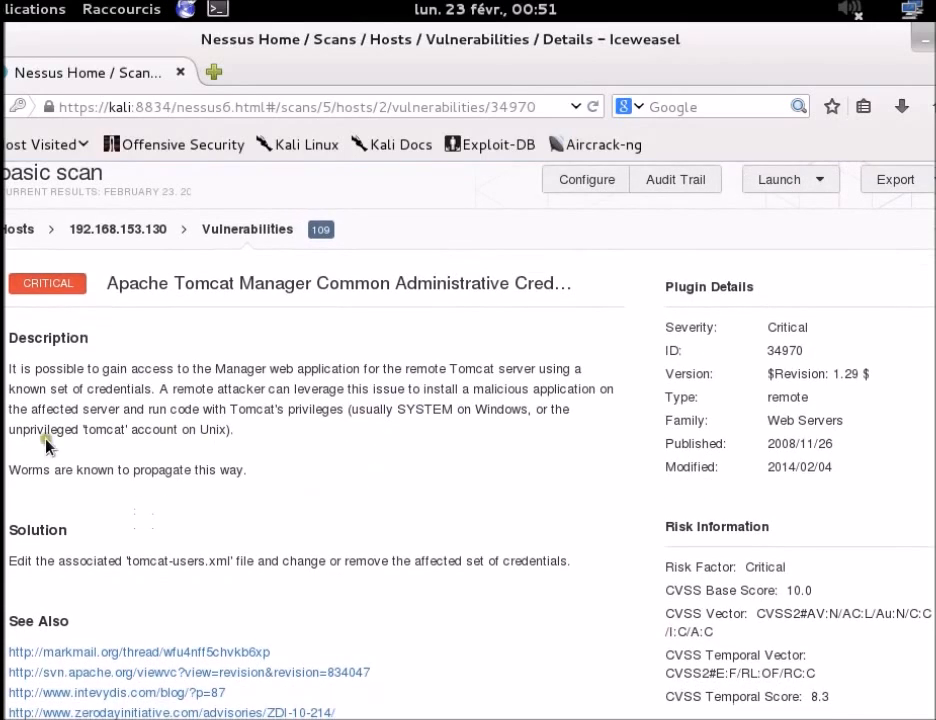
pyautogui.moveTo(50, 389); pyautogui.dragTo(150, 410)
pyautogui.click(155, 420)
pyautogui.scroll(-2, 190, 425)
pyautogui.moveTo(572, 446); pyautogui.dragTo(208, 446)
pyautogui.scroll(-3, 224, 441)
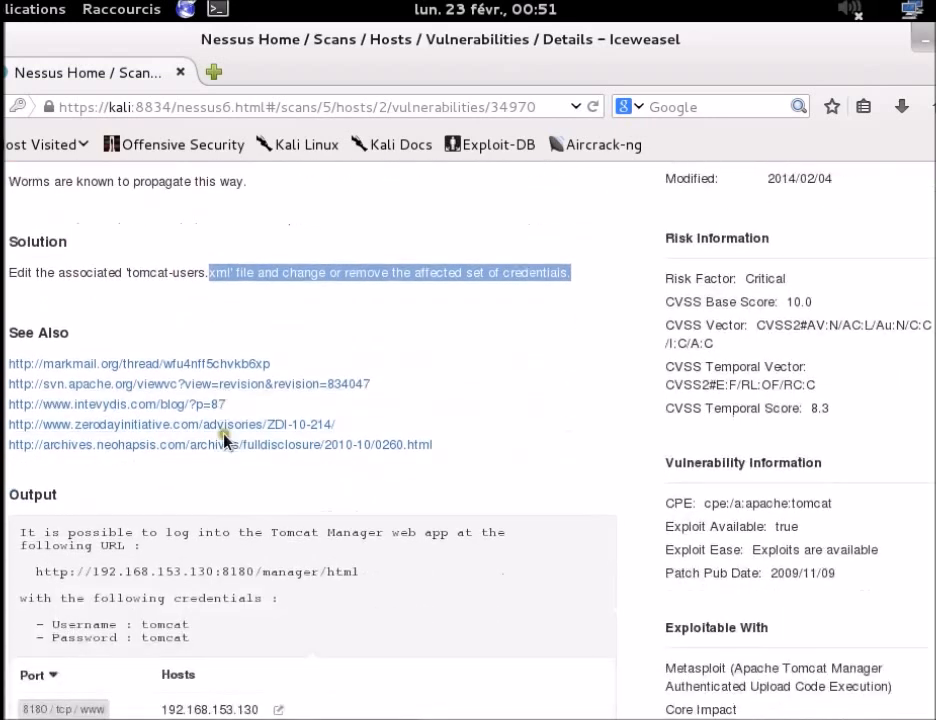
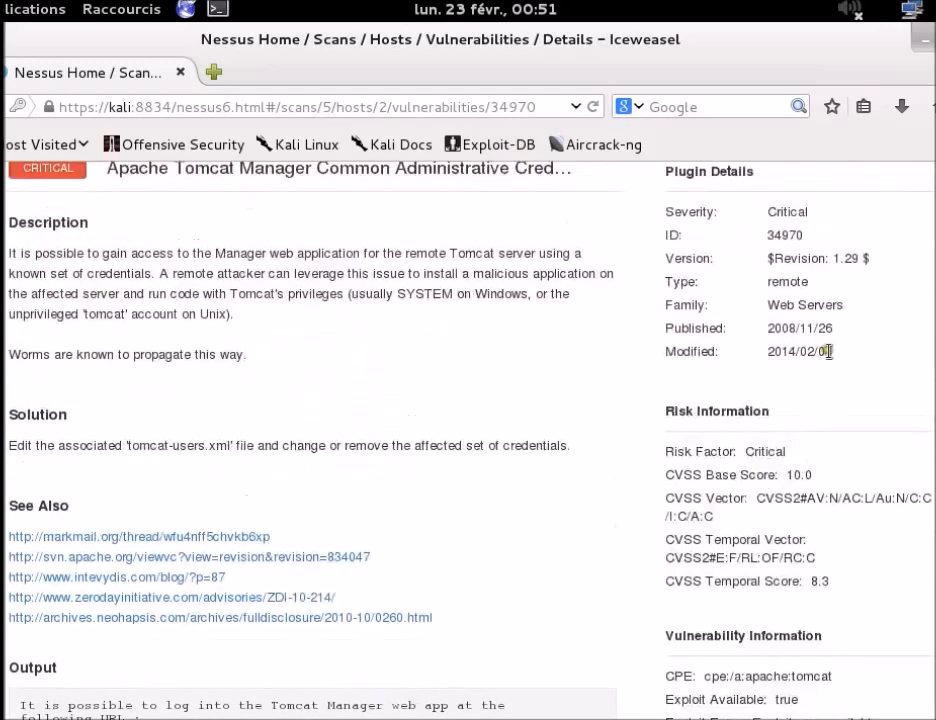
# Step: Review plugin 34970's CVSS 10.0 risk scores, then its Metasploit exploitability details
pyautogui.scroll(2, 767, 397)
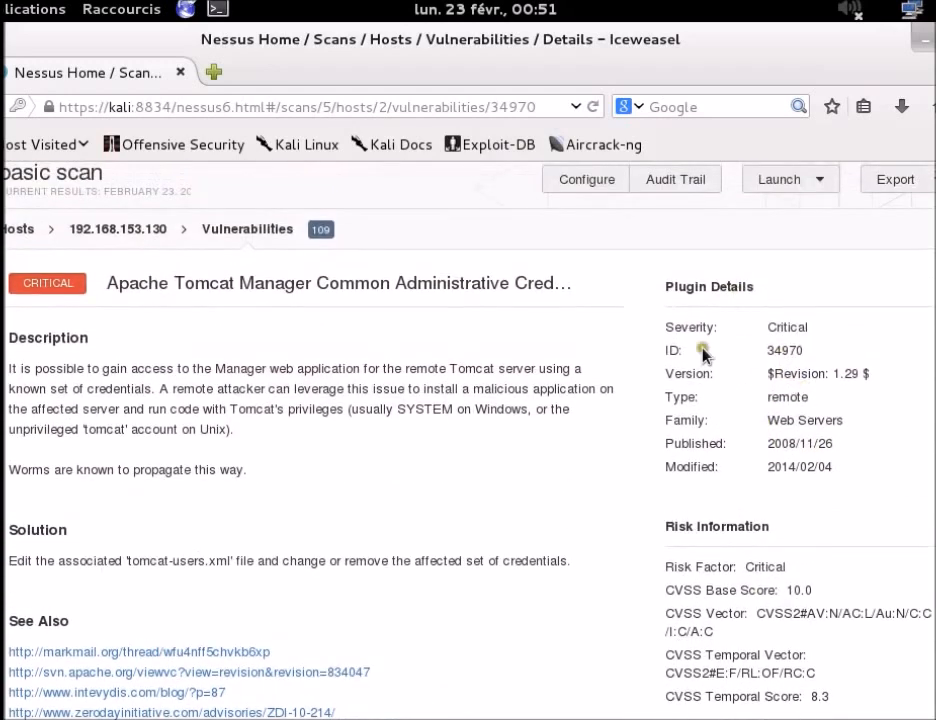
pyautogui.scroll(-2, 859, 341)
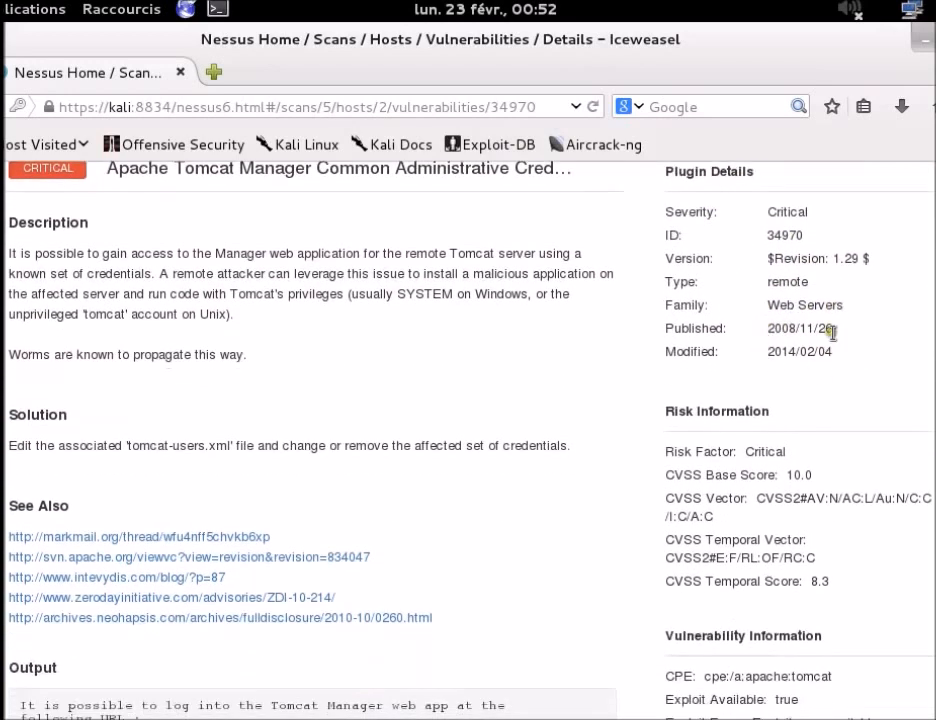
pyautogui.scroll(-2, 804, 418)
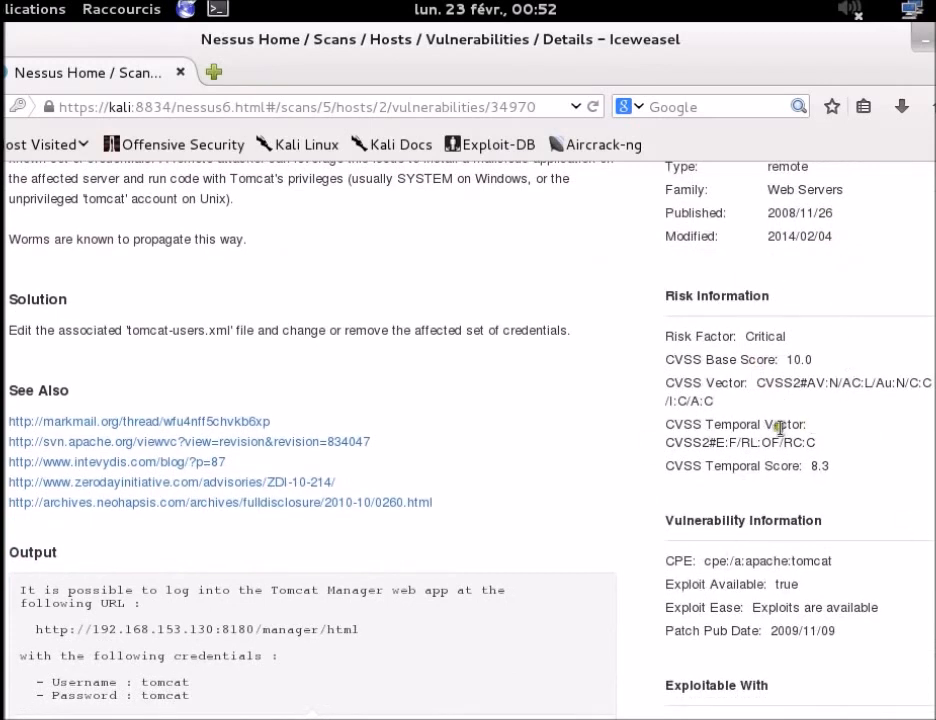
pyautogui.doubleClick(680, 359)
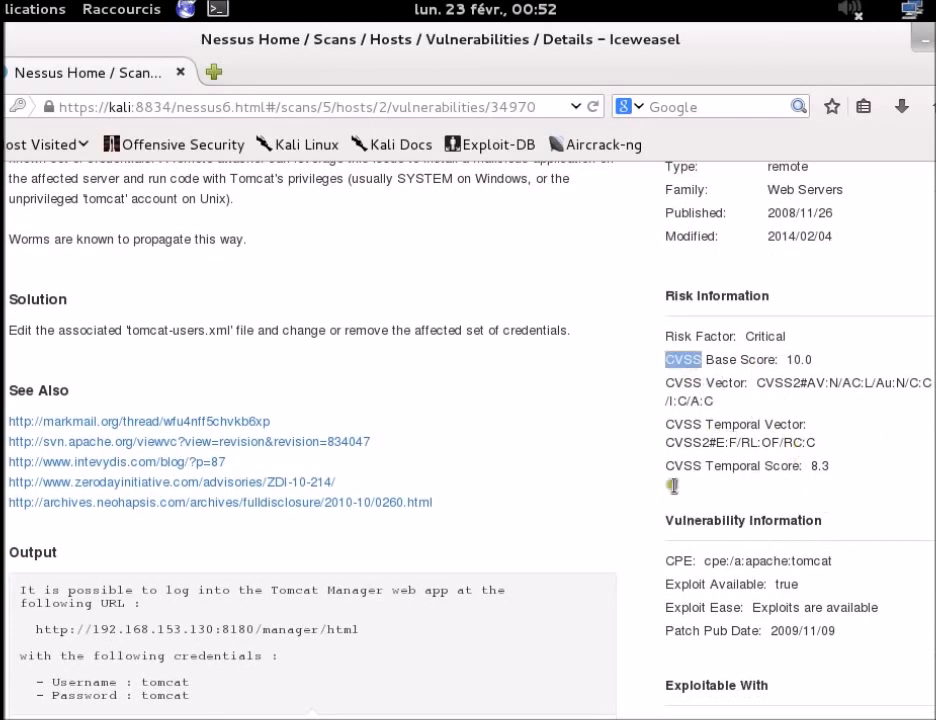
pyautogui.click(797, 360)
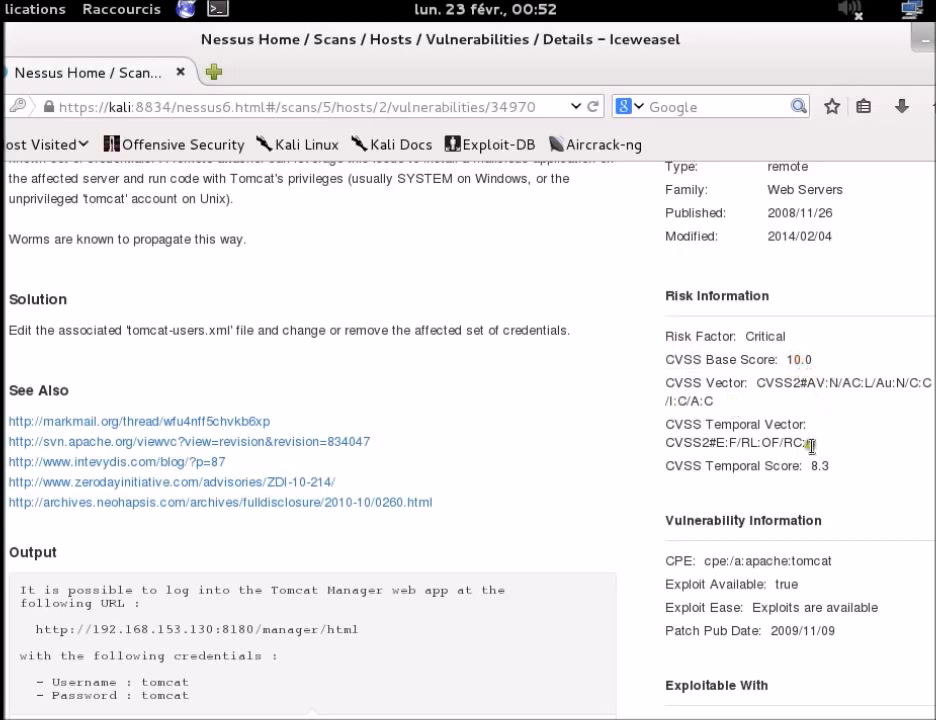
pyautogui.scroll(-1, 812, 446)
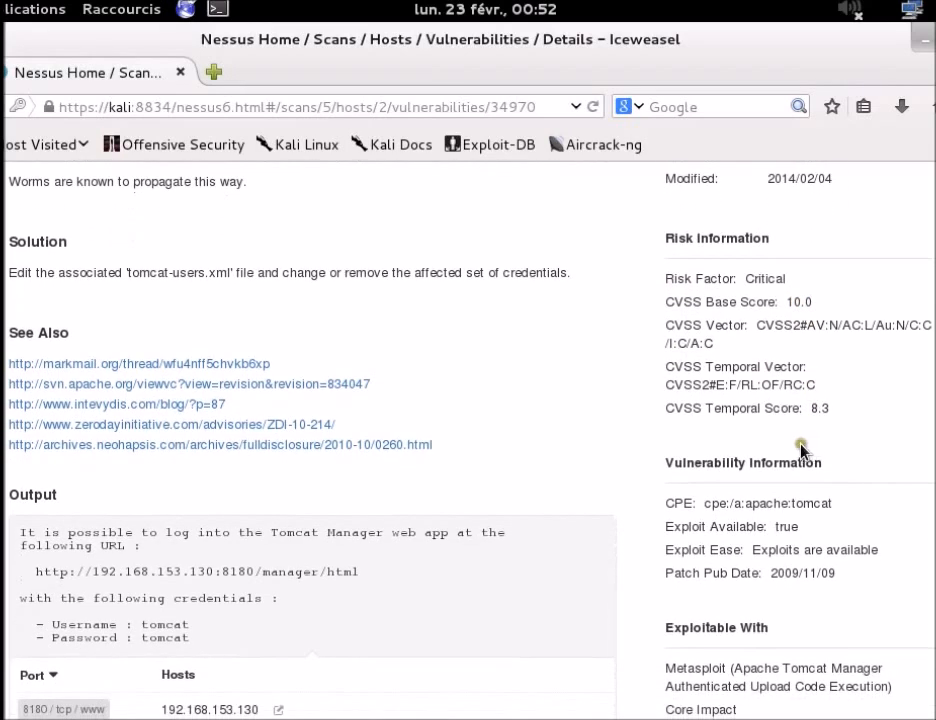
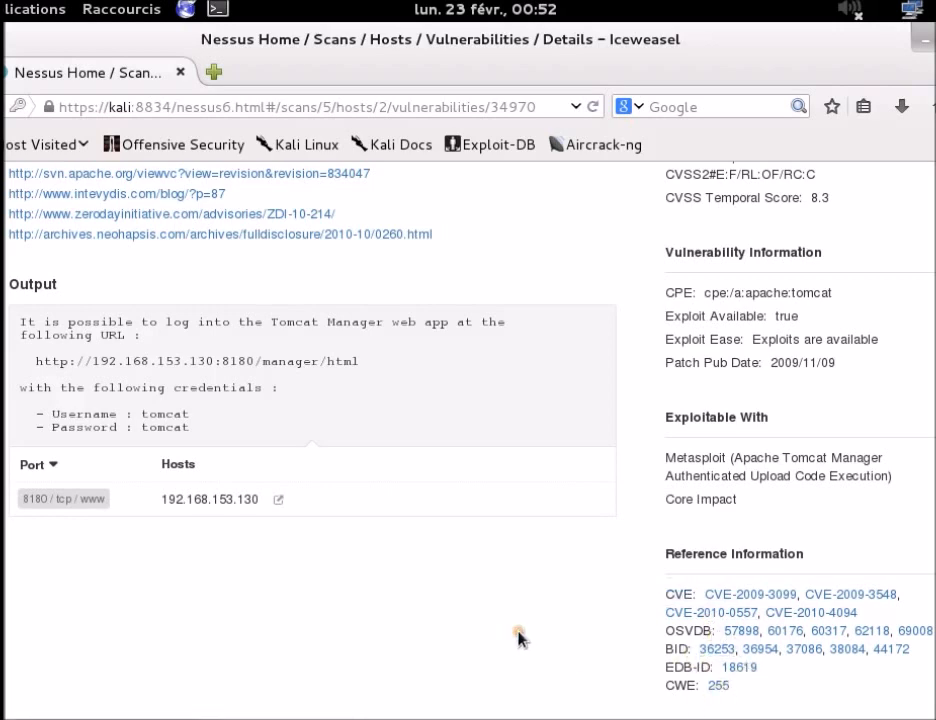
# Step: Scroll back to the top of the Apache Tomcat Manager vulnerability details, showing Description and Solution
pyautogui.scroll(10, 520, 636)
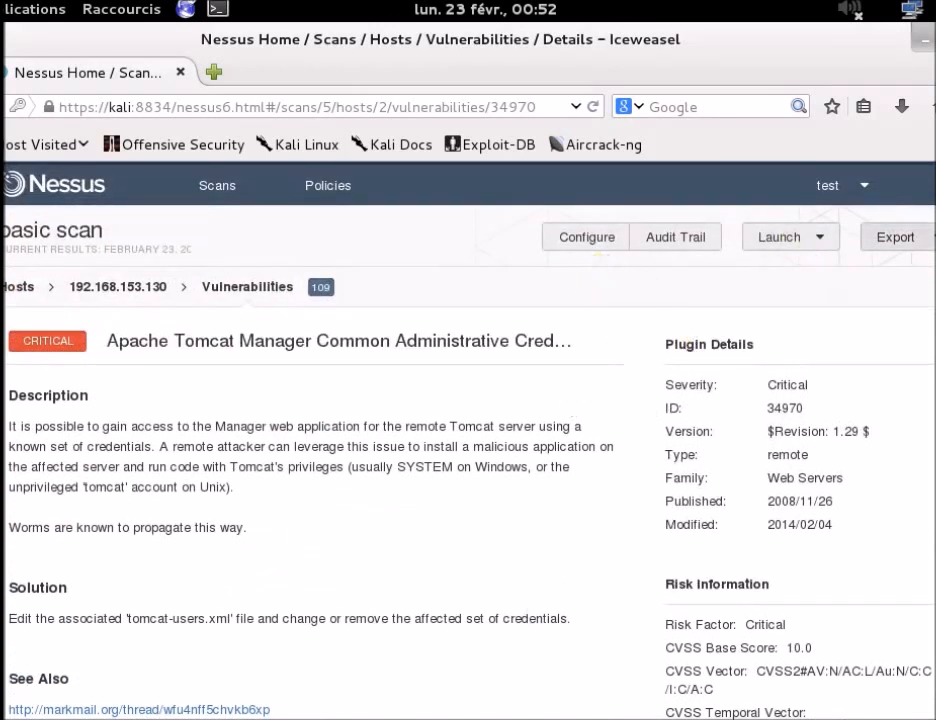
pyautogui.click(895, 237)
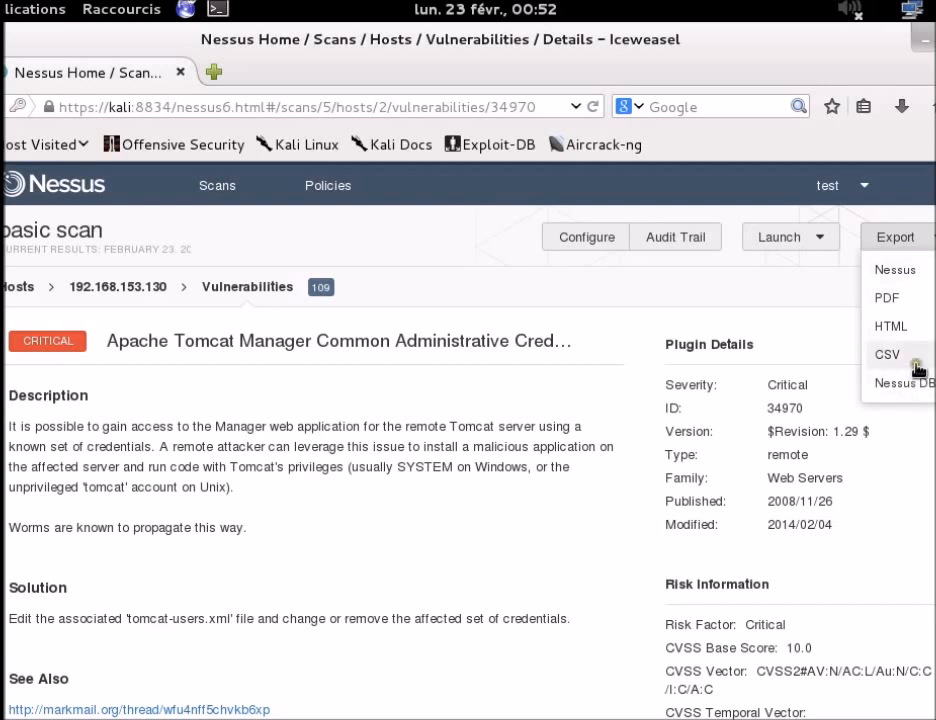
pyautogui.click(846, 280)
pyautogui.click(815, 243)
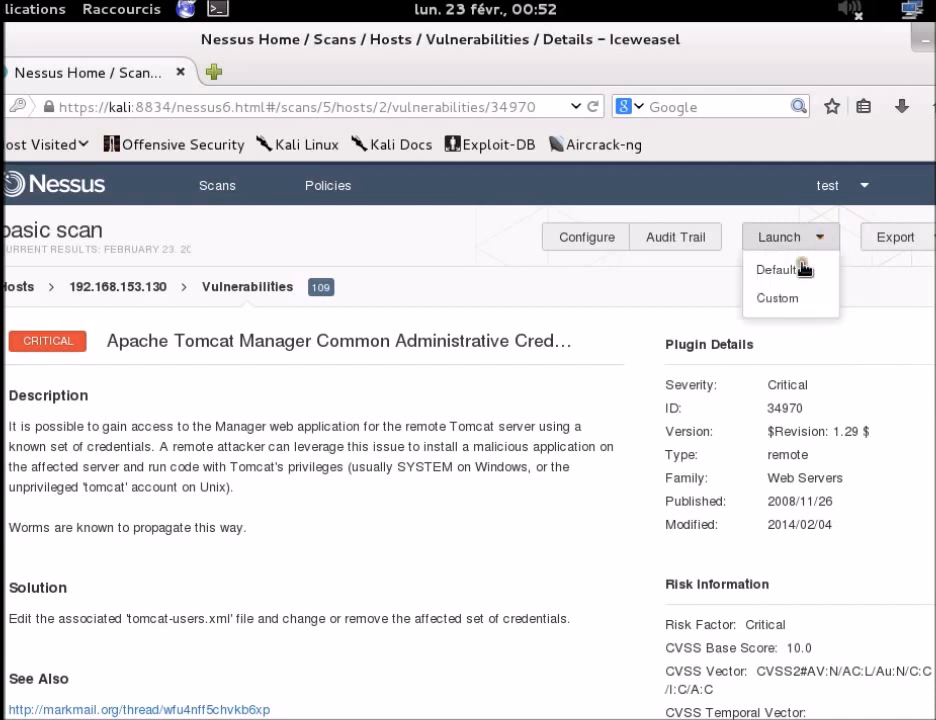
pyautogui.click(701, 267)
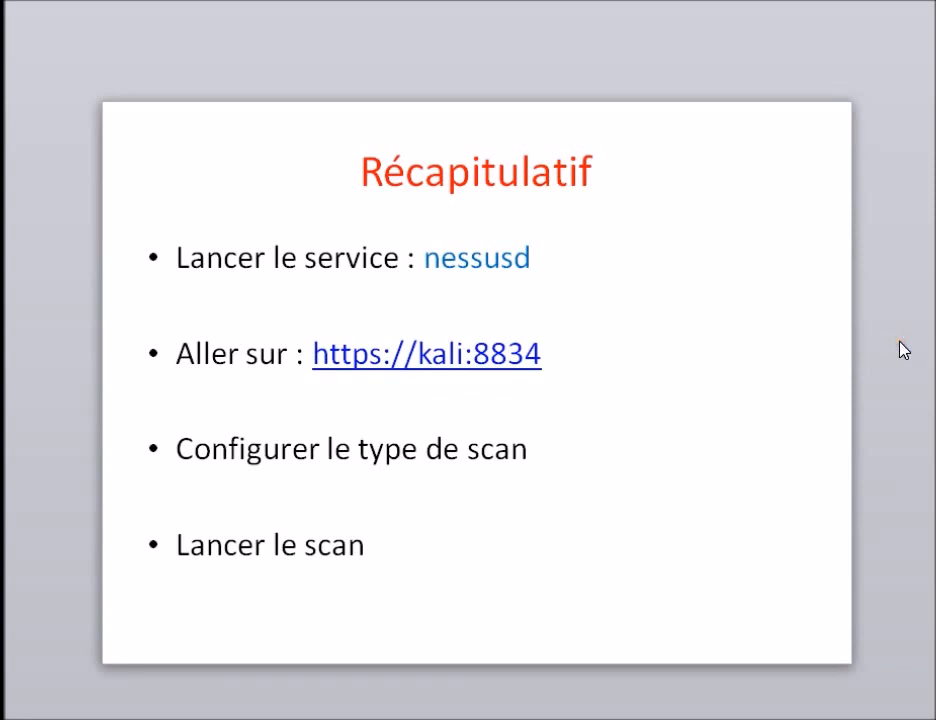
# Step: Advance from the Récapitulatif slide to the OpenVAS versus Nessus comparison slide
pyautogui.scroll(-1, 900, 342)
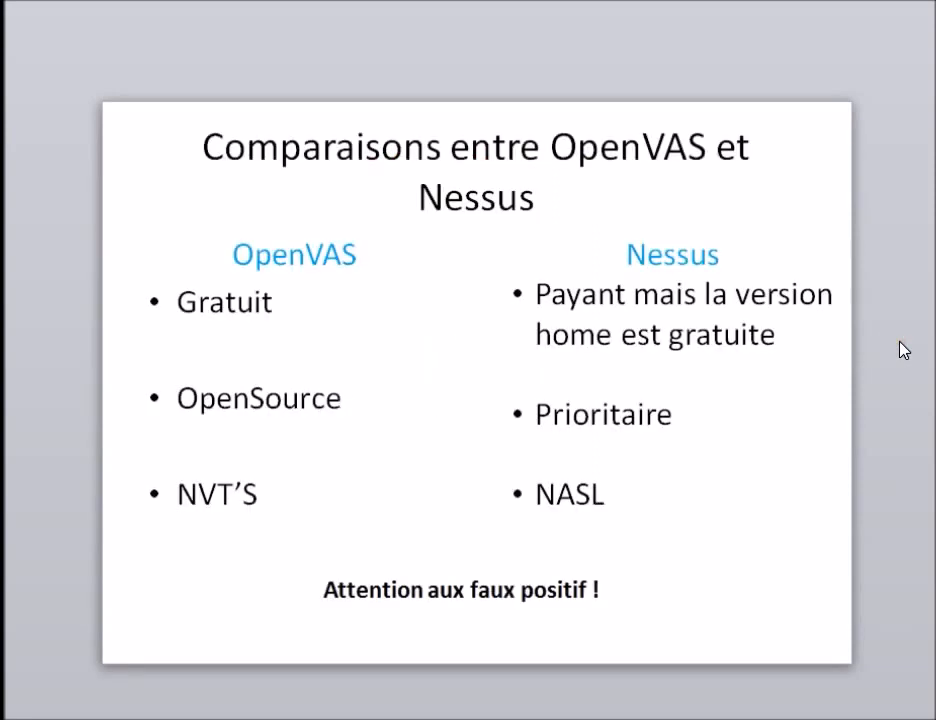